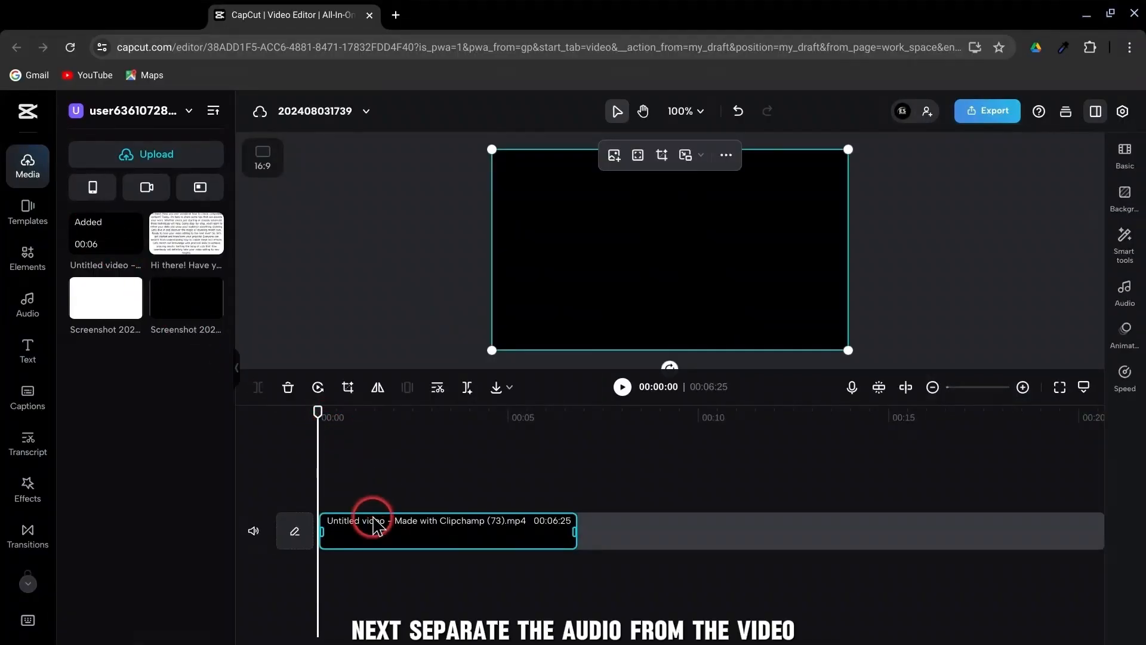
# Separate the audio from the Clipchamp video clip in the timeline and delete the video part.
pyautogui.rightClick(366, 537)
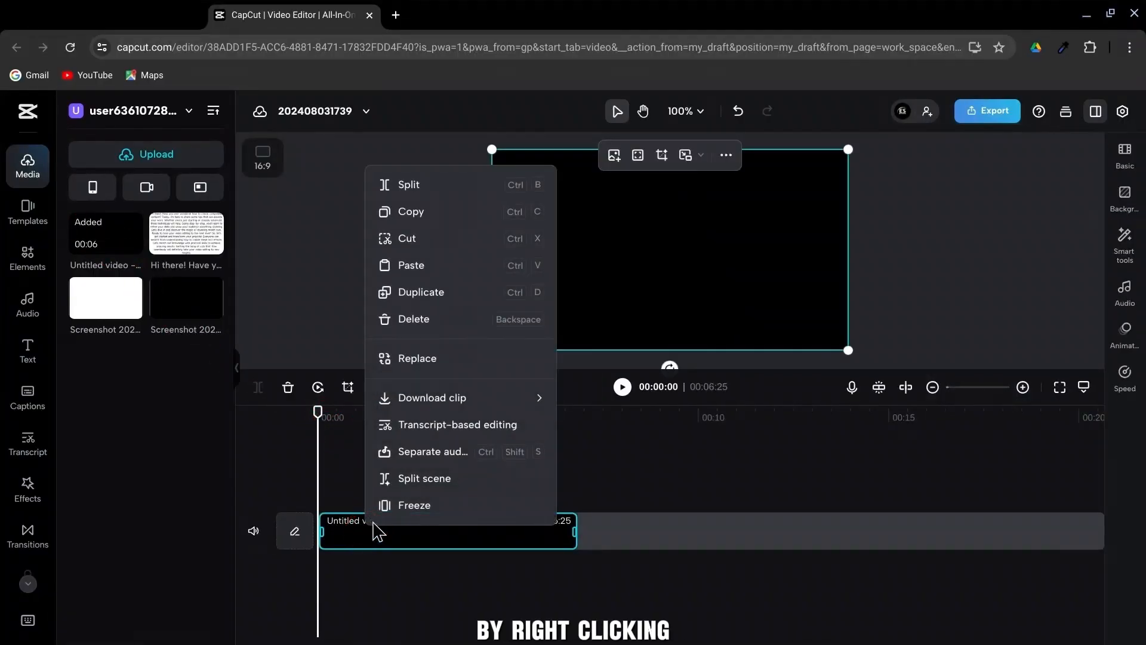
pyautogui.click(413, 456)
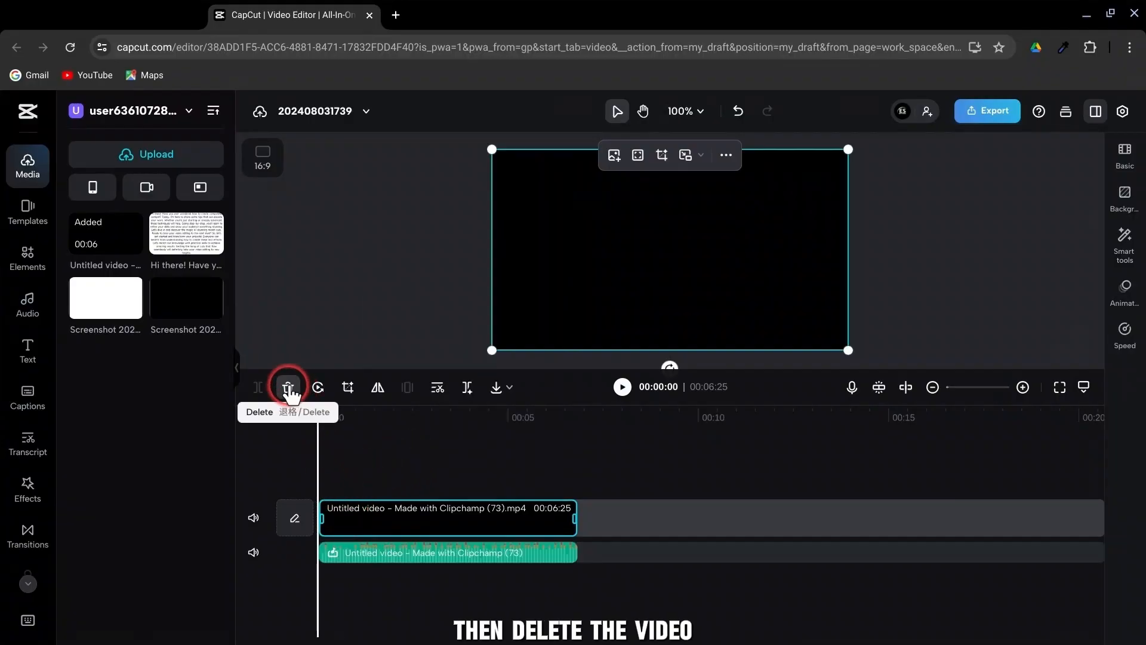
pyautogui.click(288, 388)
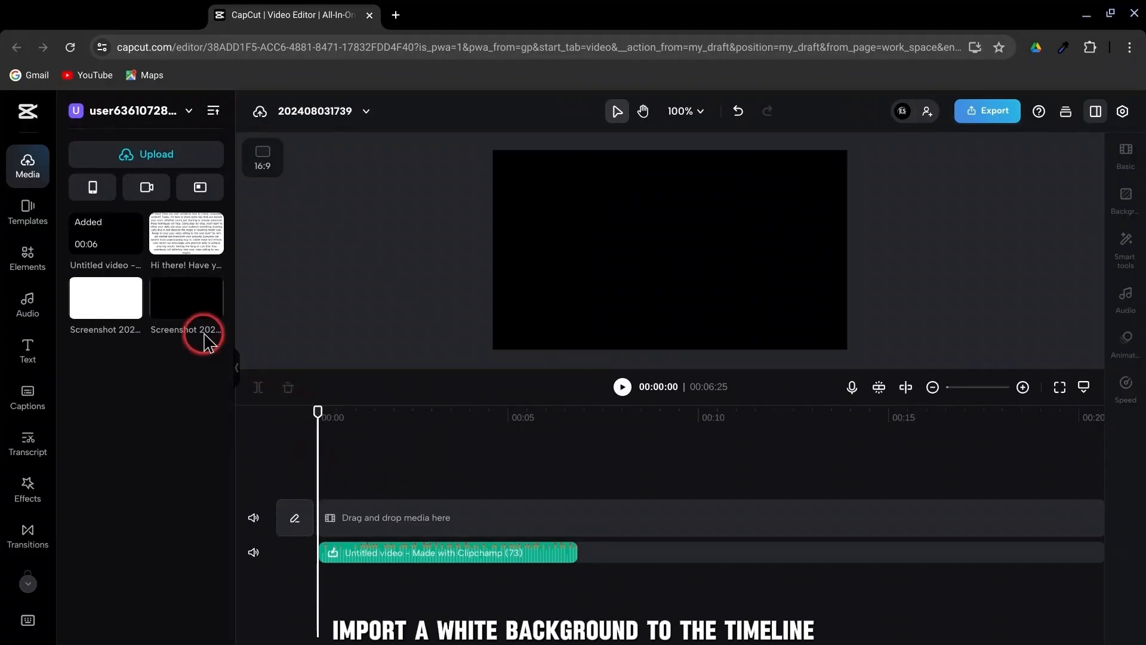
# Add the white background image to the main track, fill the canvas with it and extend it to match the audio's length.
pyautogui.moveTo(94, 299); pyautogui.dragTo(315, 504)
pyautogui.click(692, 232)
pyautogui.click(638, 154)
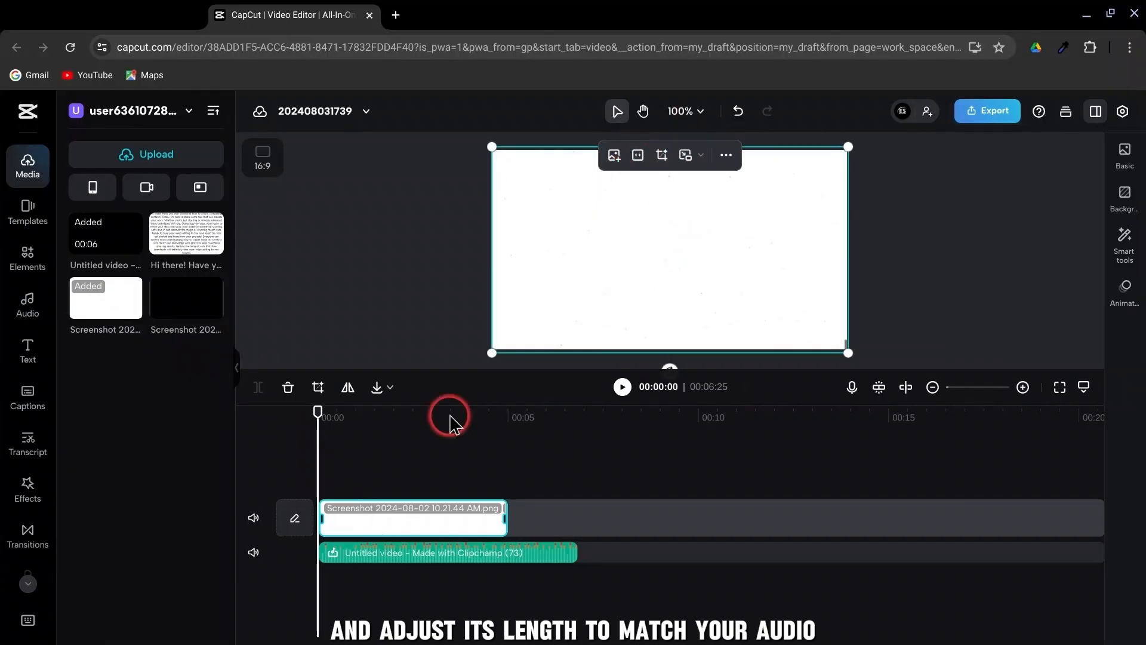
pyautogui.moveTo(503, 519); pyautogui.dragTo(582, 559)
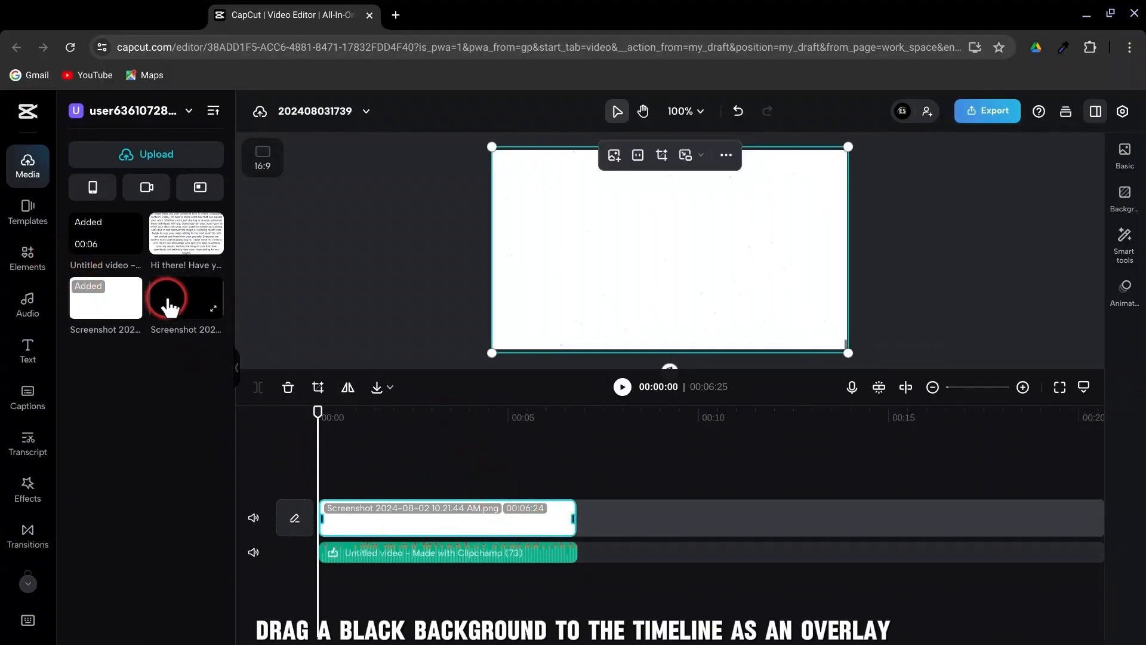
# Add the black background image as an overlay, extend it to the white clip's length and make it fill the canvas.
pyautogui.moveTo(169, 308); pyautogui.dragTo(302, 471)
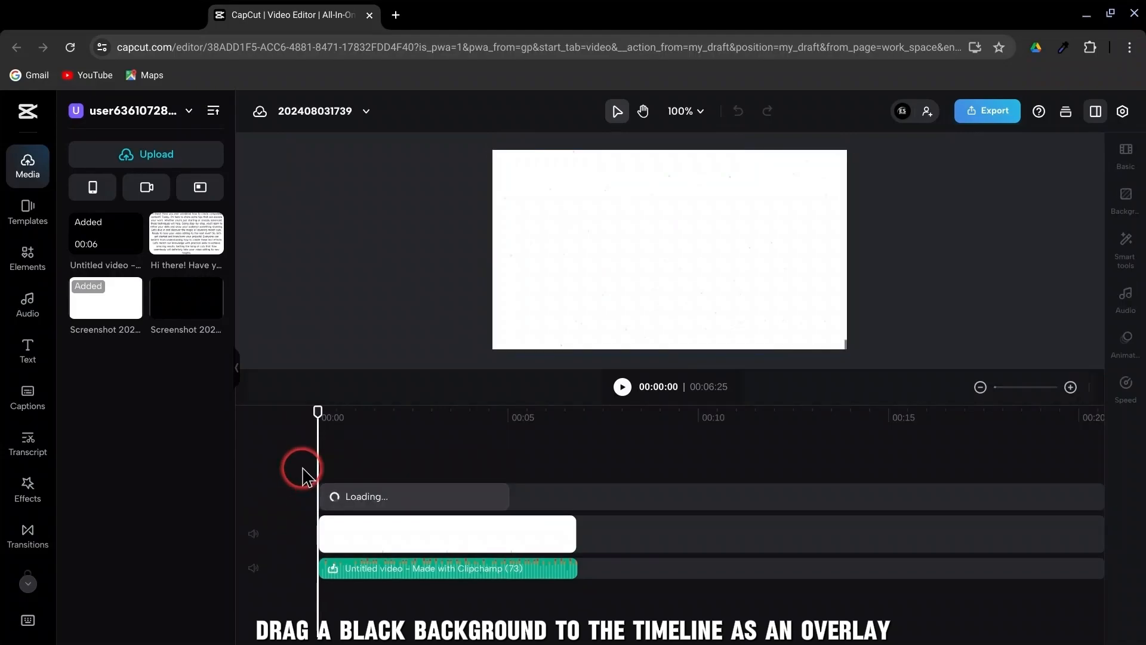
pyautogui.moveTo(363, 505); pyautogui.dragTo(356, 509)
pyautogui.moveTo(505, 492); pyautogui.dragTo(579, 505)
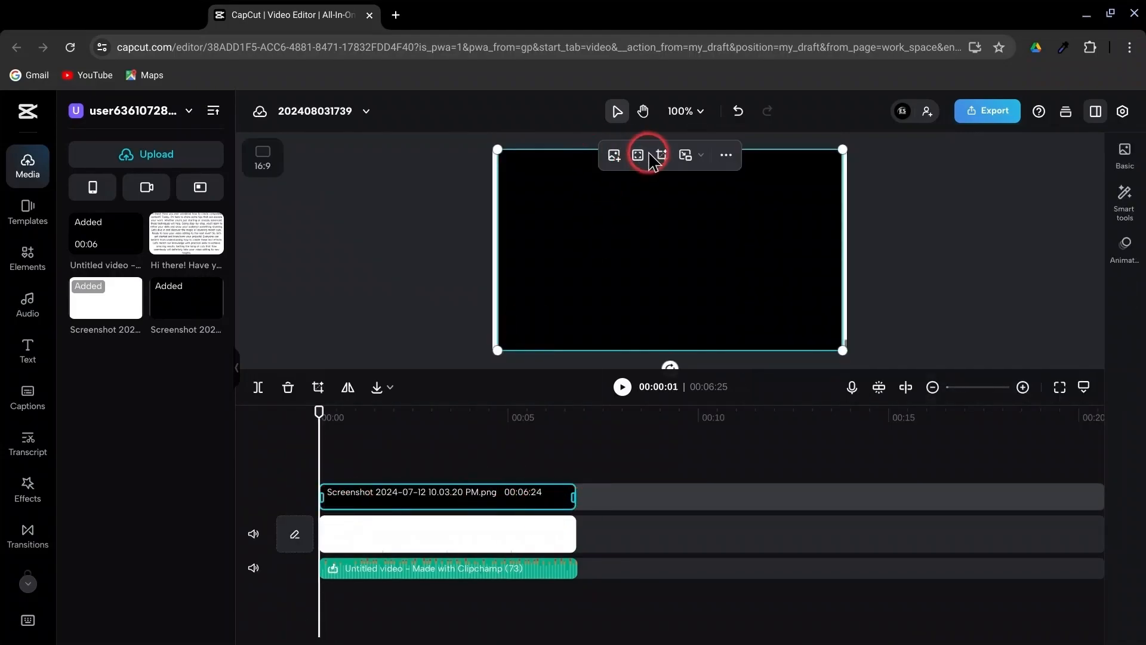
pyautogui.click(638, 156)
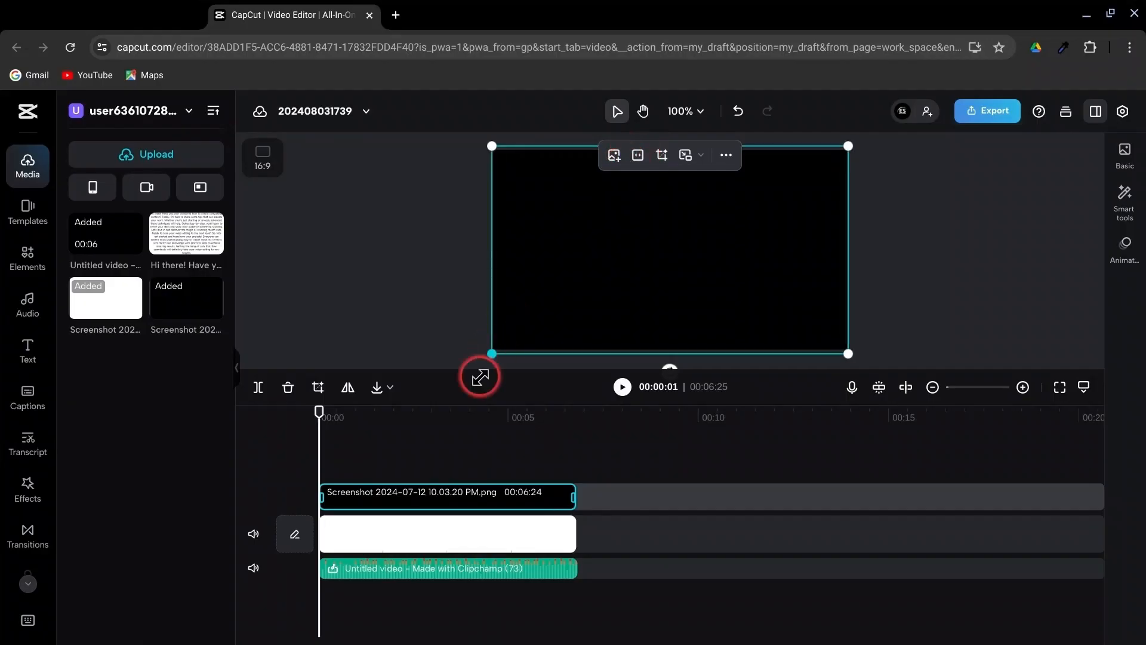
# Set the black overlay's opacity to 15%.
pyautogui.click(1127, 153)
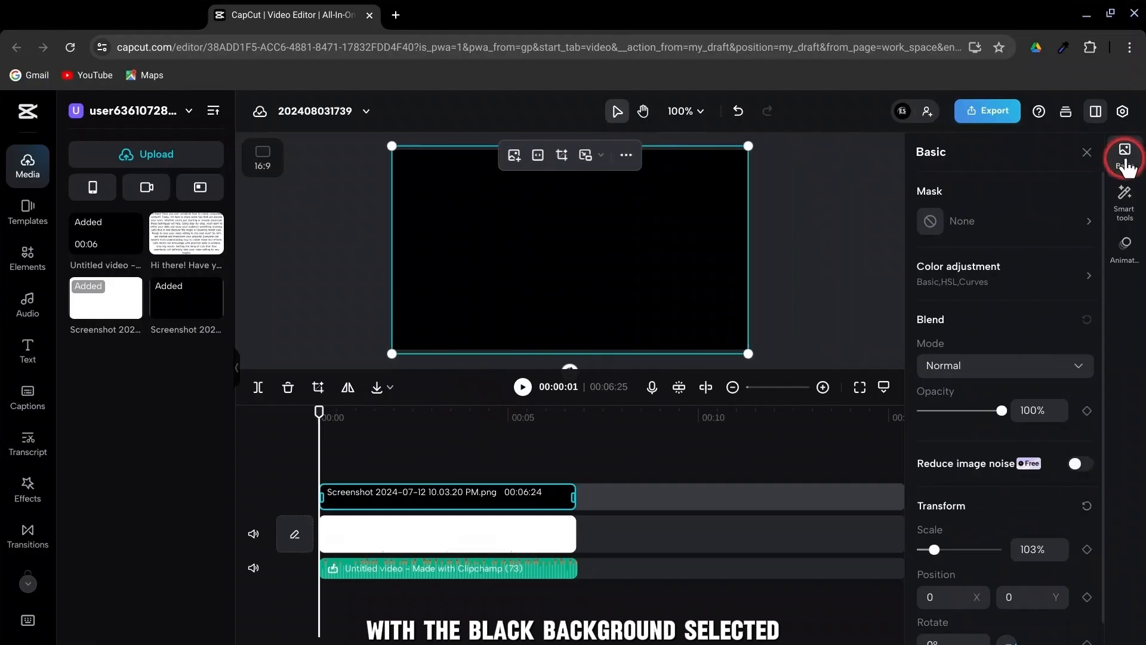
pyautogui.click(946, 456)
pyautogui.click(998, 412)
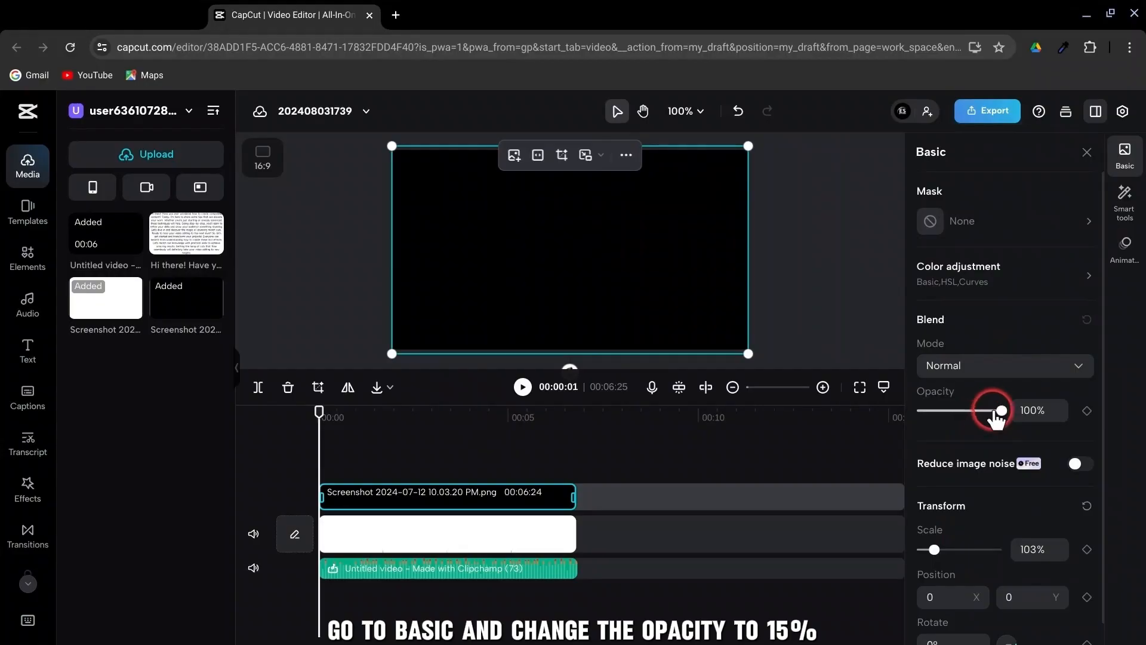
pyautogui.moveTo(1001, 412); pyautogui.dragTo(937, 412)
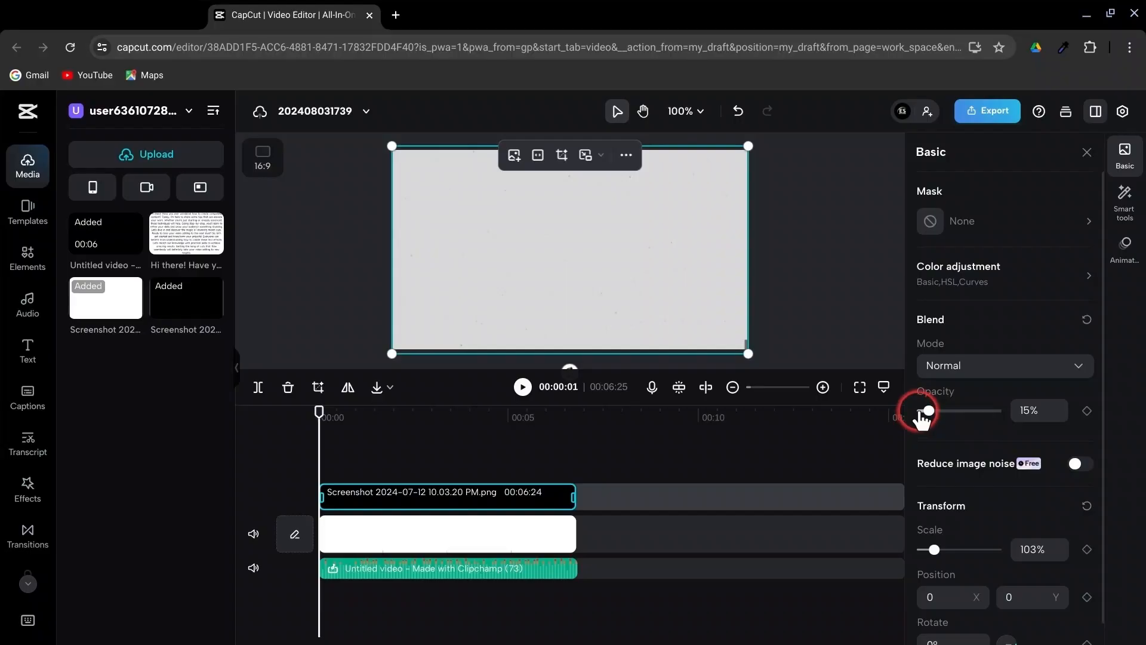
pyautogui.click(995, 221)
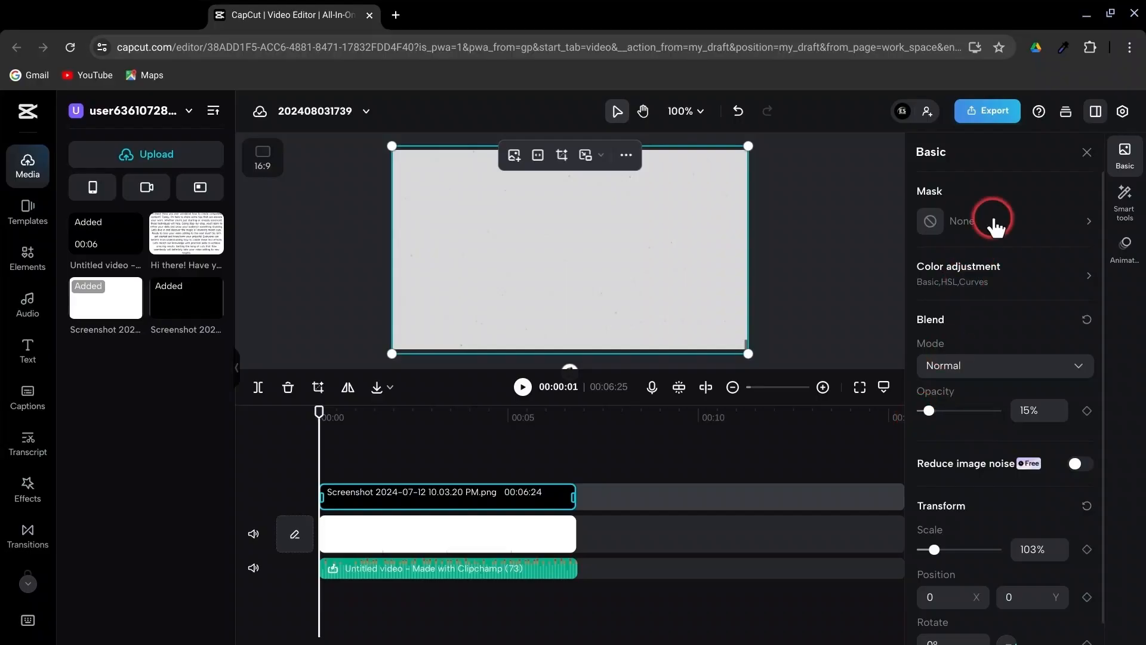
pyautogui.click(1086, 152)
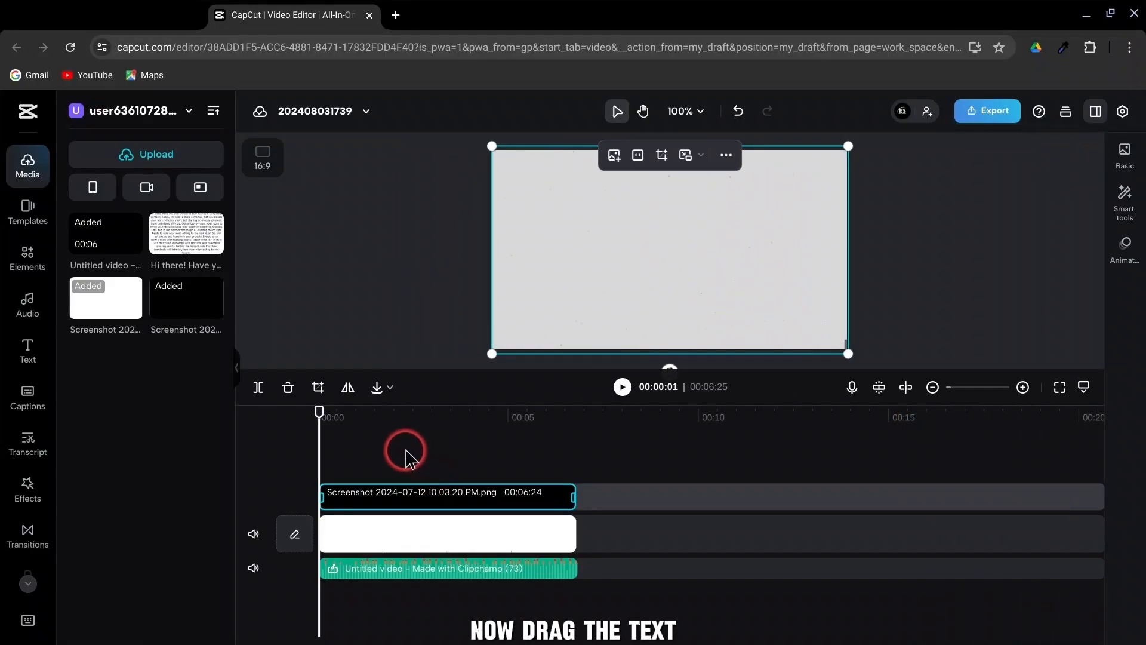
# Add the text image as an overlay above the black one, starting at 00:00 and extended to match the other layers.
pyautogui.moveTo(182, 236); pyautogui.dragTo(389, 460)
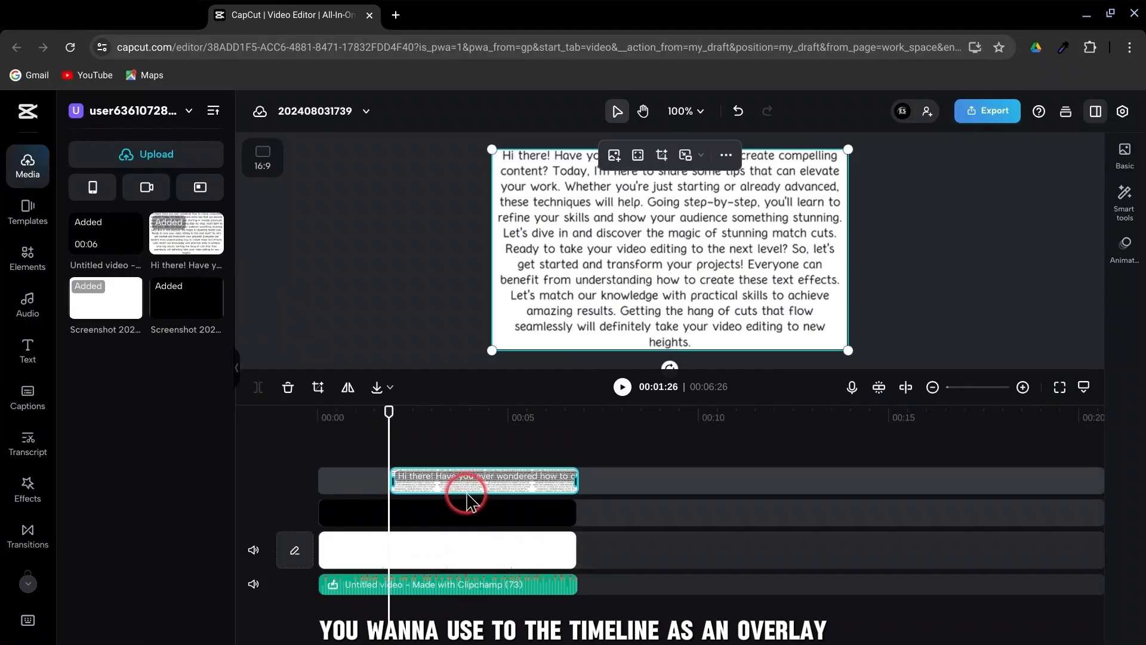
pyautogui.moveTo(468, 481); pyautogui.dragTo(396, 481)
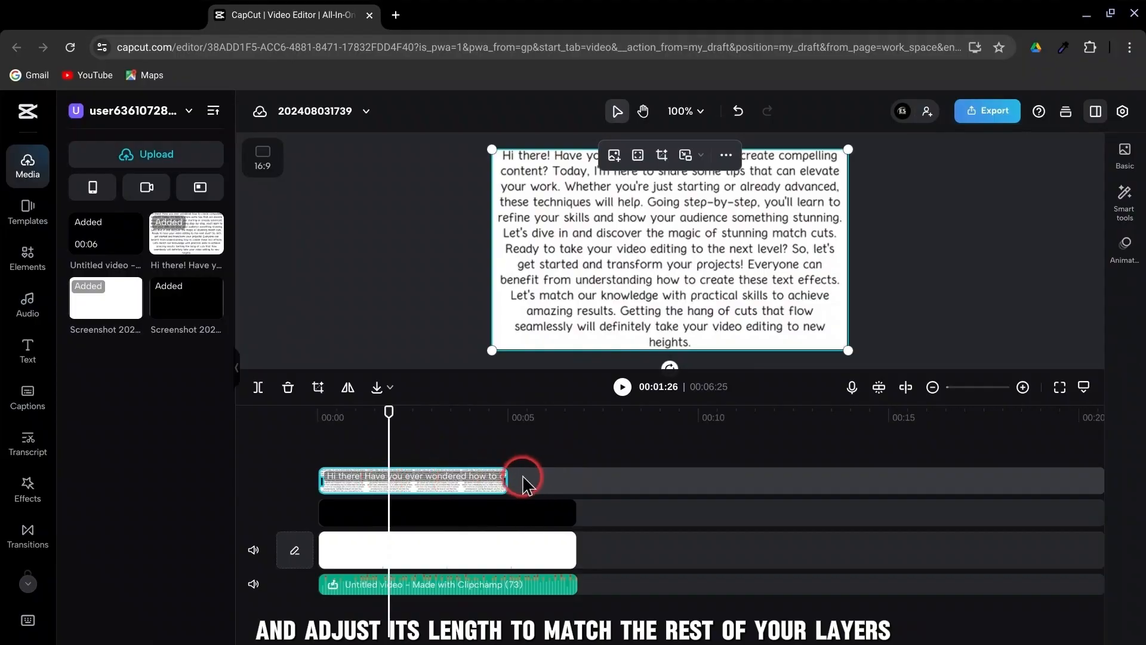
pyautogui.moveTo(506, 478); pyautogui.dragTo(577, 495)
# Set the text overlay's blend mode to Multiply and its scale to 200%.
pyautogui.click(1125, 156)
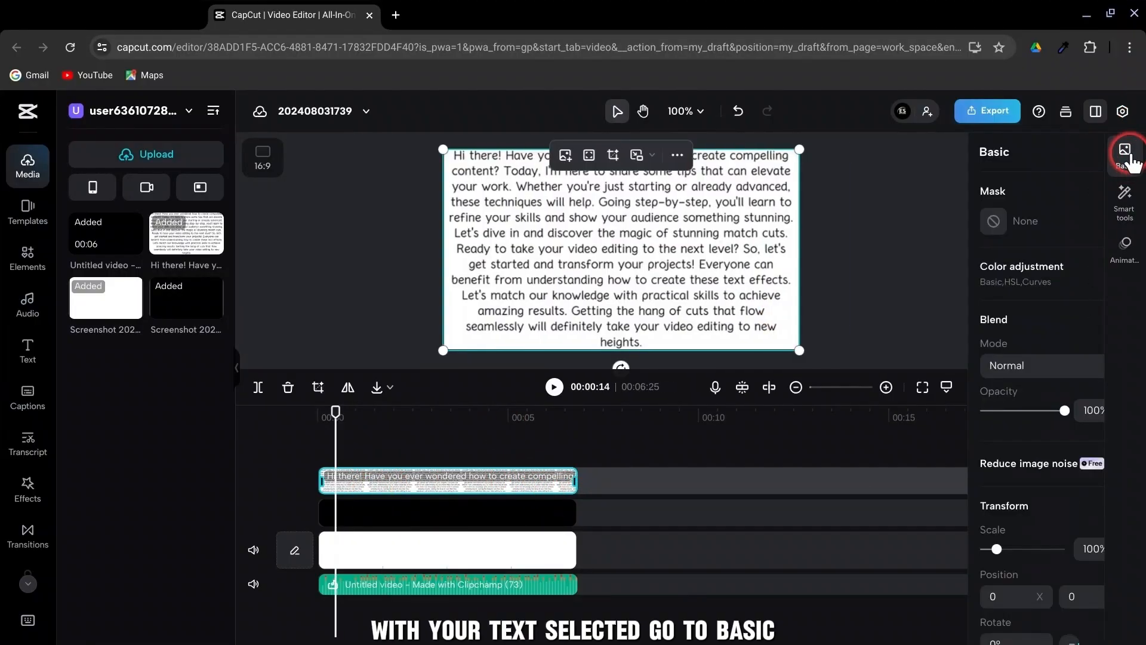
pyautogui.click(1015, 368)
pyautogui.scroll(-3, 998, 435)
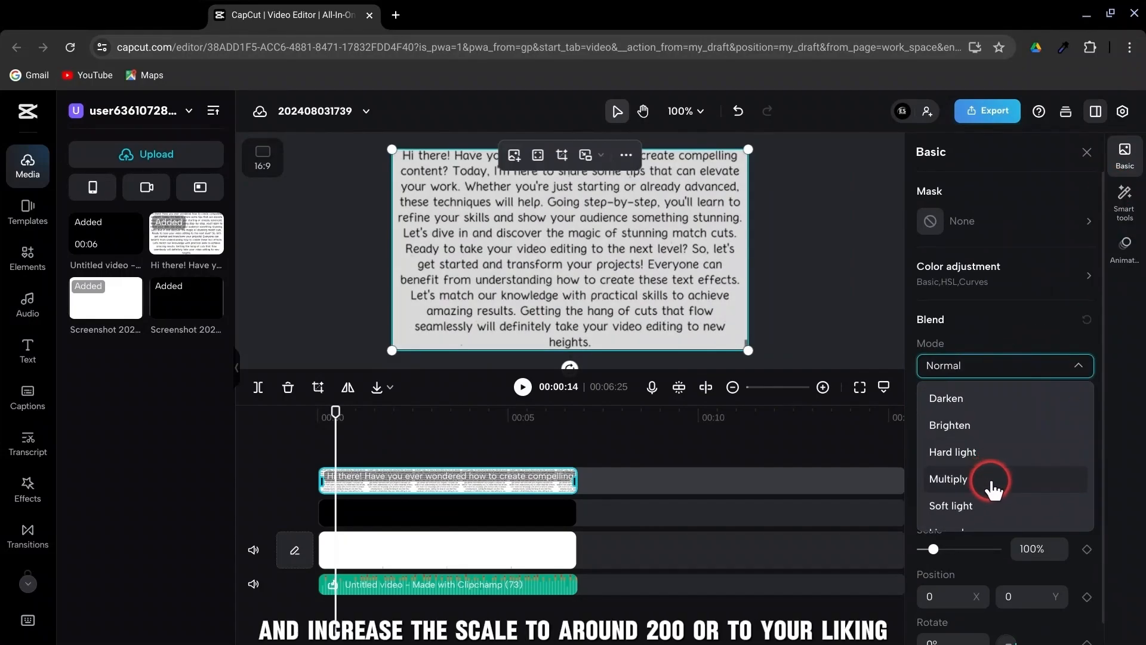
pyautogui.click(991, 483)
pyautogui.moveTo(934, 548); pyautogui.dragTo(950, 549)
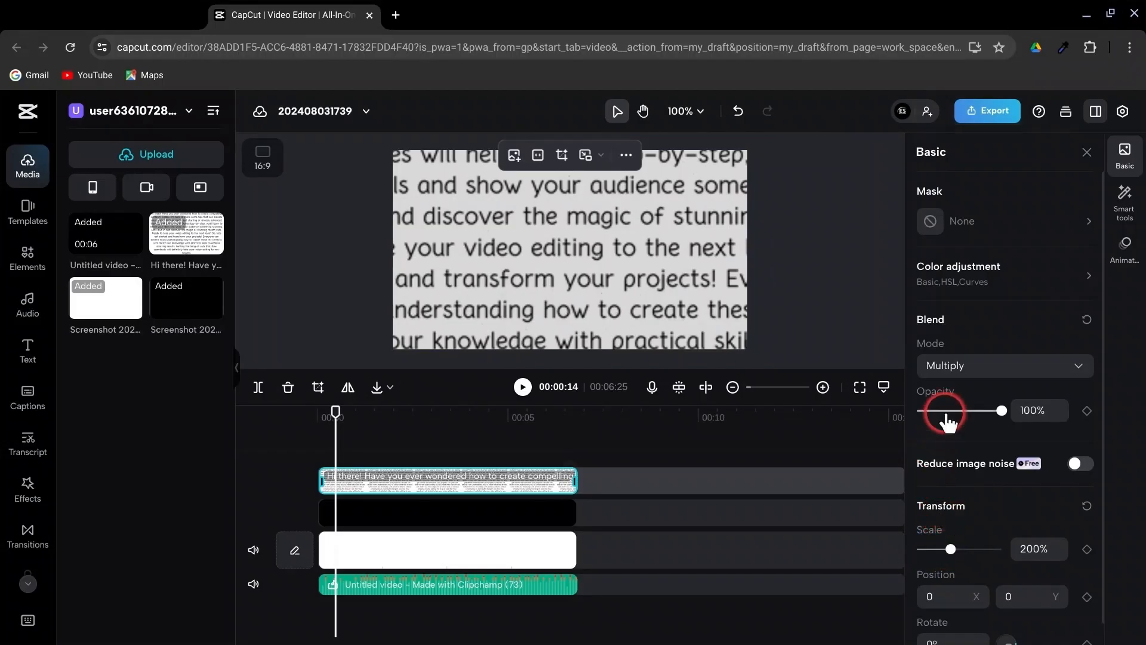
pyautogui.click(1087, 151)
# Split the audio after the first and second spoken words, at 00:00:18 and 00:01:02.
pyautogui.click(341, 418)
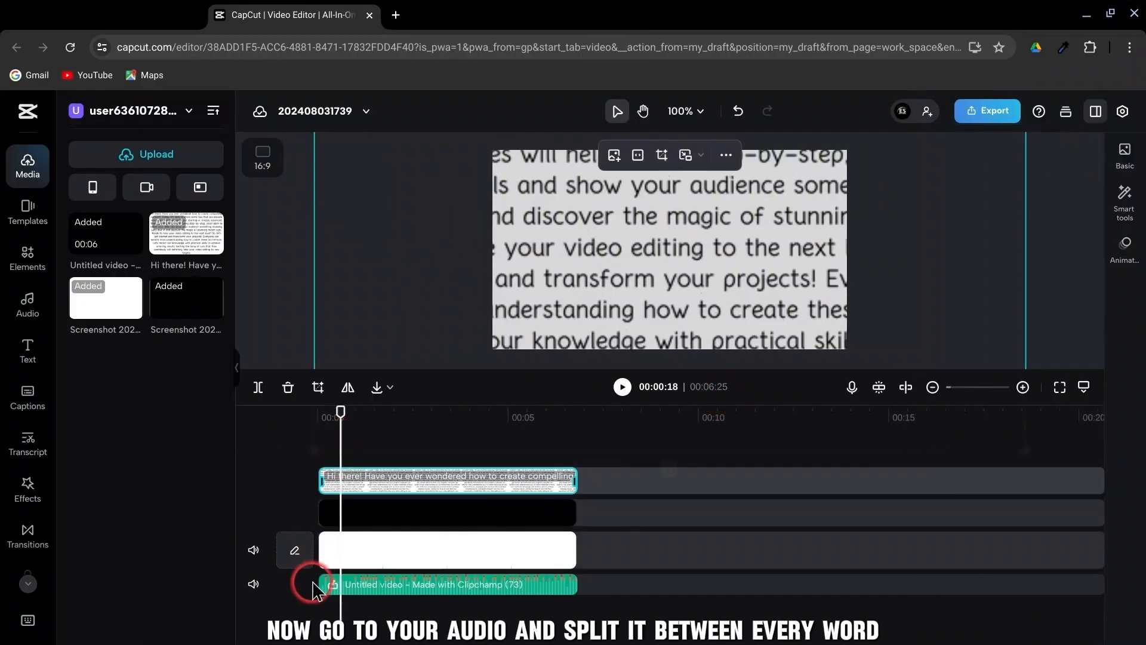
pyautogui.click(340, 585)
pyautogui.click(622, 387)
pyautogui.click(622, 387)
pyautogui.click(349, 460)
pyautogui.moveTo(349, 460); pyautogui.dragTo(358, 449)
pyautogui.click(370, 515)
pyautogui.click(358, 584)
pyautogui.hotkey('ctrl', 'b')
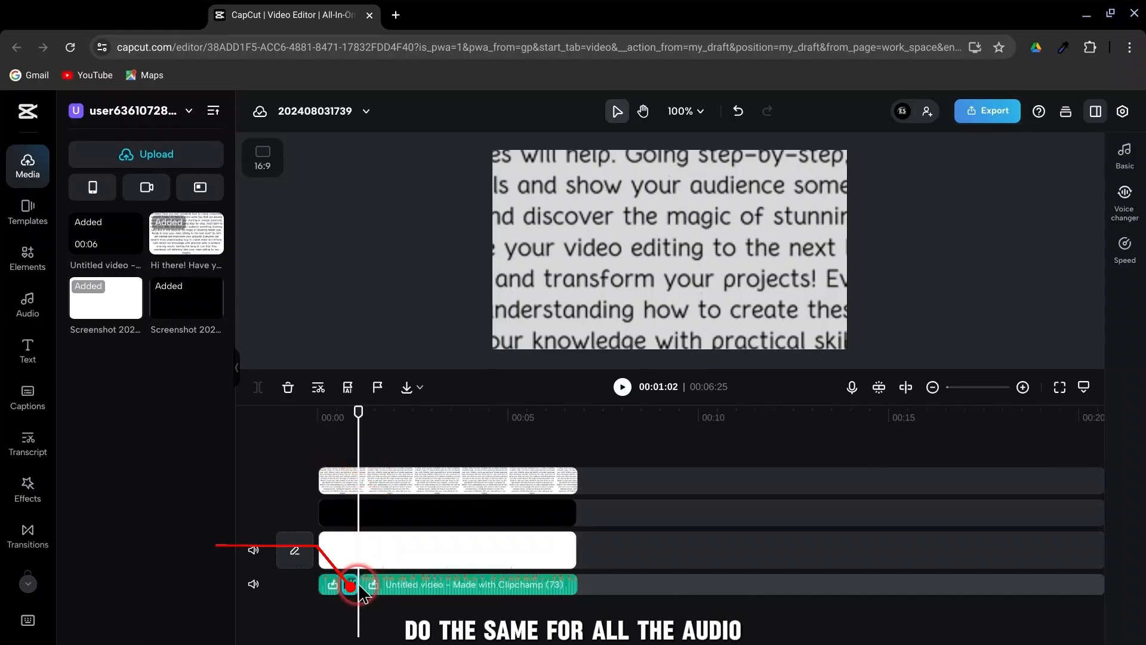
# Play on to the end of the third spoken word and split the audio there.
pyautogui.click(624, 391)
pyautogui.moveTo(382, 449)
pyautogui.mouseDown()
pyautogui.moveTo(379, 440)
pyautogui.moveTo(371, 459)
pyautogui.moveTo(338, 437)
pyautogui.moveTo(376, 442)
pyautogui.moveTo(376, 462)
pyautogui.mouseUp()
pyautogui.click(375, 584)
pyautogui.hotkey('ctrl', 'b')
# Split the text overlay at the same three points as the audio segments.
pyautogui.click(341, 483)
pyautogui.click(354, 468)
pyautogui.hotkey('ctrl', 'b')
pyautogui.click(376, 461)
pyautogui.hotkey('ctrl', 'b')
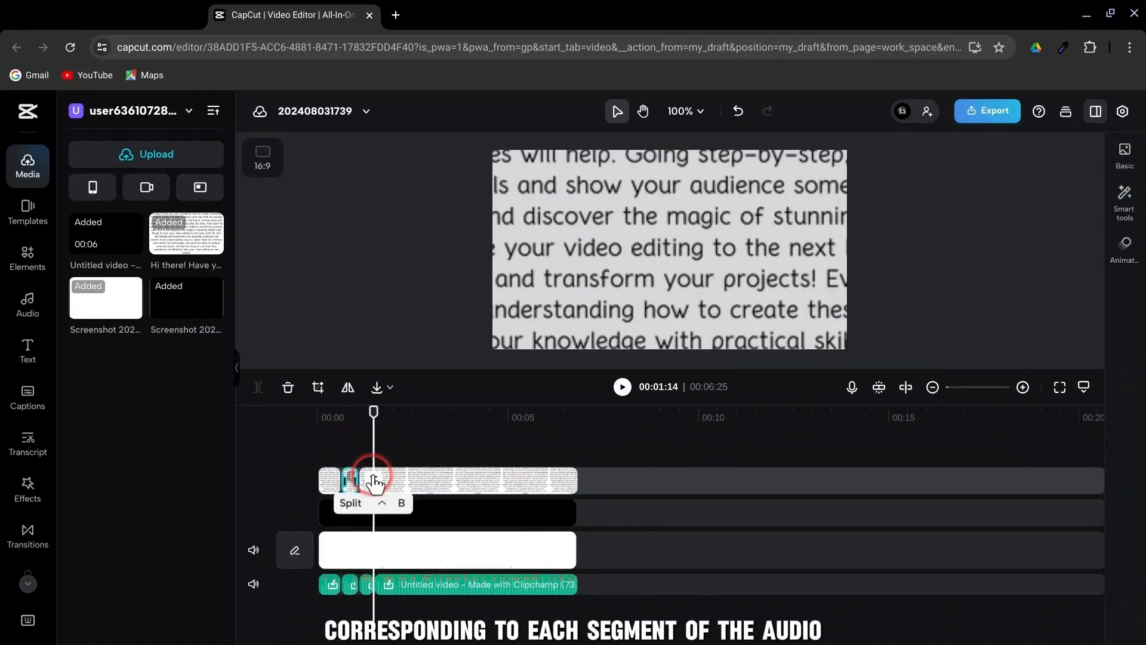
# Duplicate the first text overlay segment and align the copy exactly over the original in the preview.
pyautogui.click(320, 442)
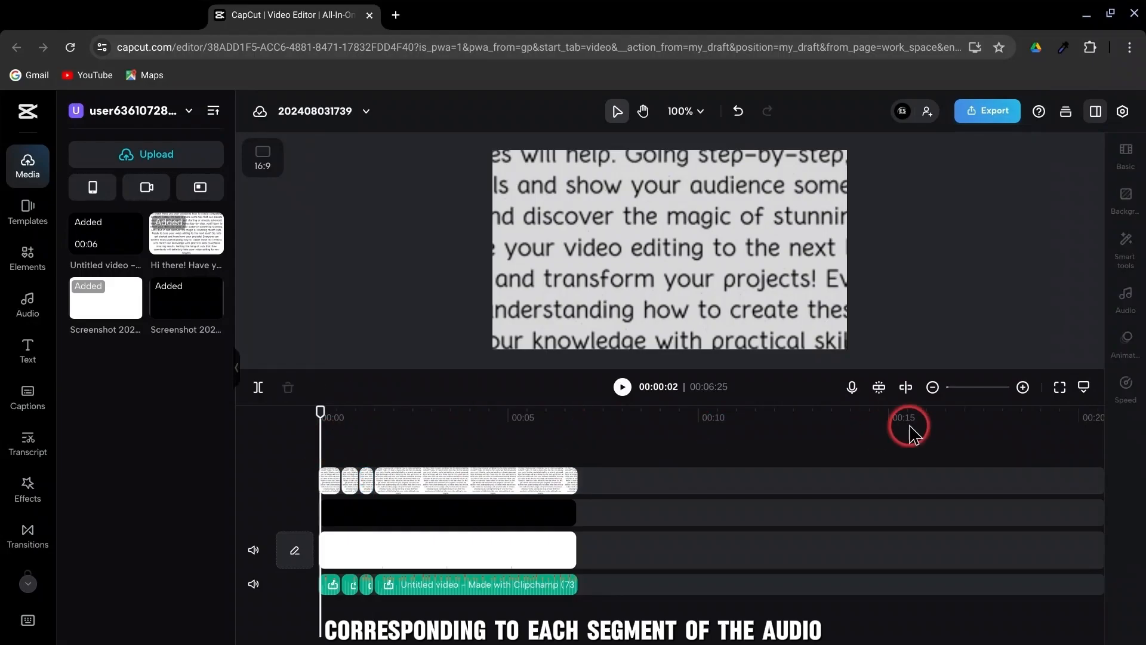
pyautogui.click(1022, 387)
pyautogui.click(1022, 387)
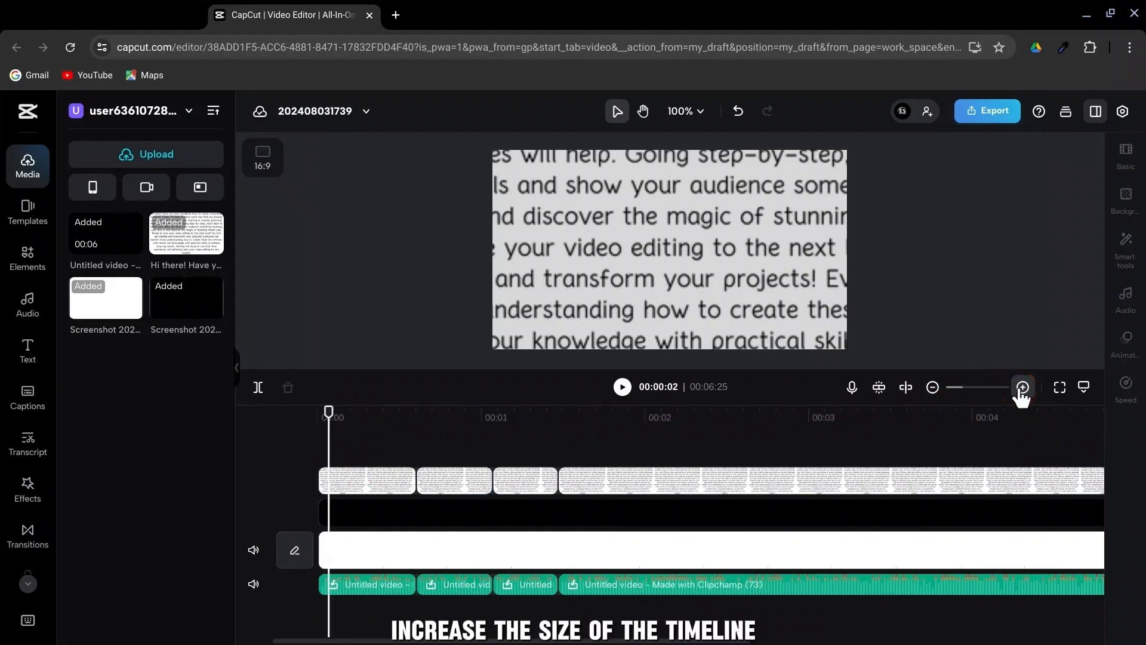
pyautogui.moveTo(329, 444); pyautogui.dragTo(317, 444)
pyautogui.click(340, 478)
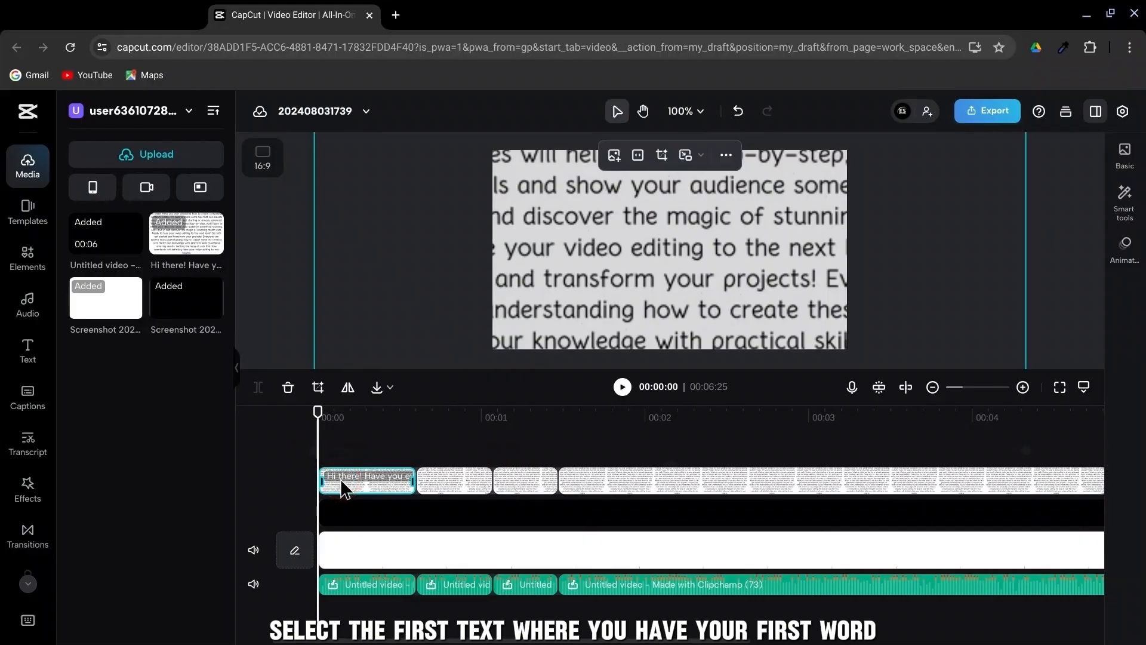
pyautogui.rightClick(344, 488)
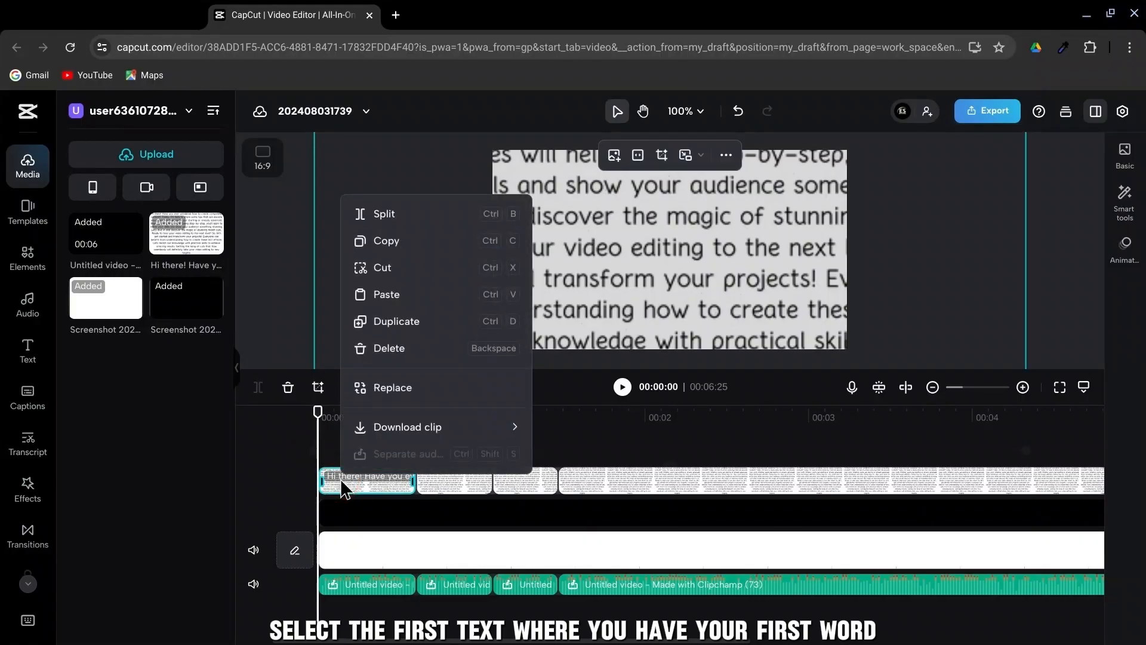
pyautogui.click(404, 332)
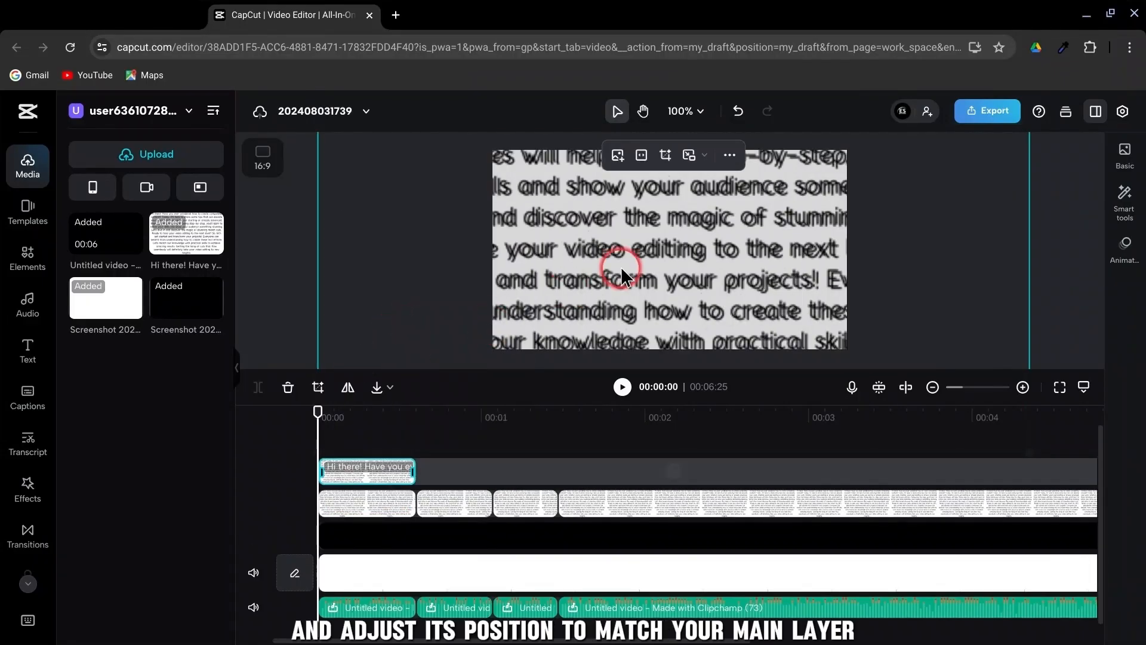
pyautogui.moveTo(664, 252); pyautogui.dragTo(659, 254)
# Set the duplicated text segment's blend mode to Normal.
pyautogui.click(1124, 154)
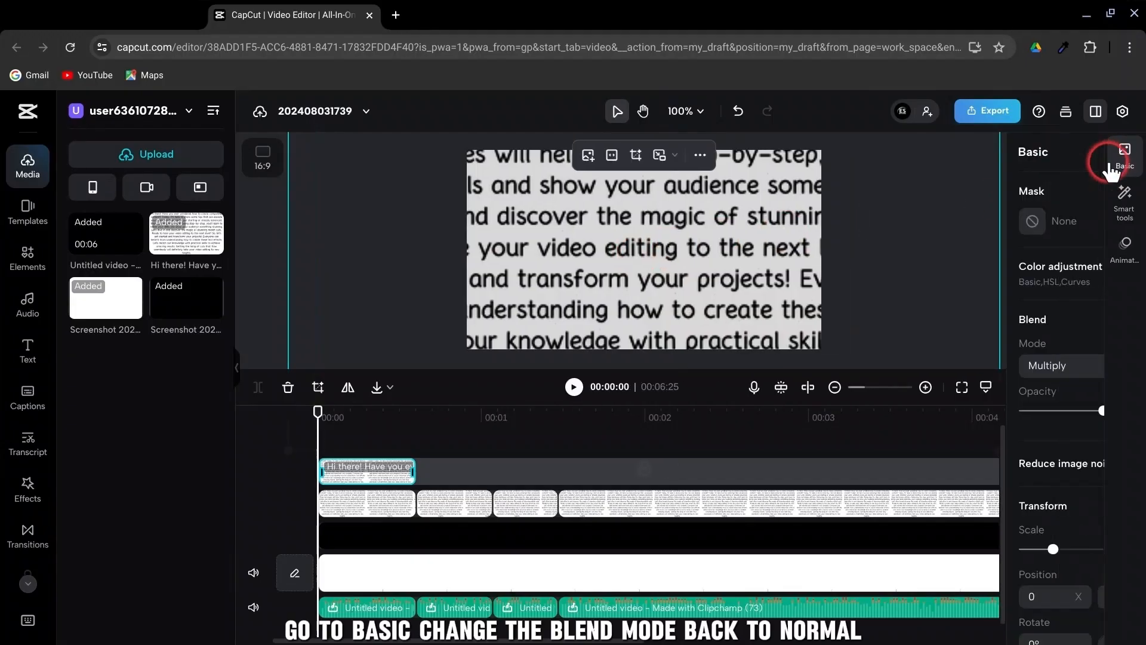
pyautogui.click(1059, 370)
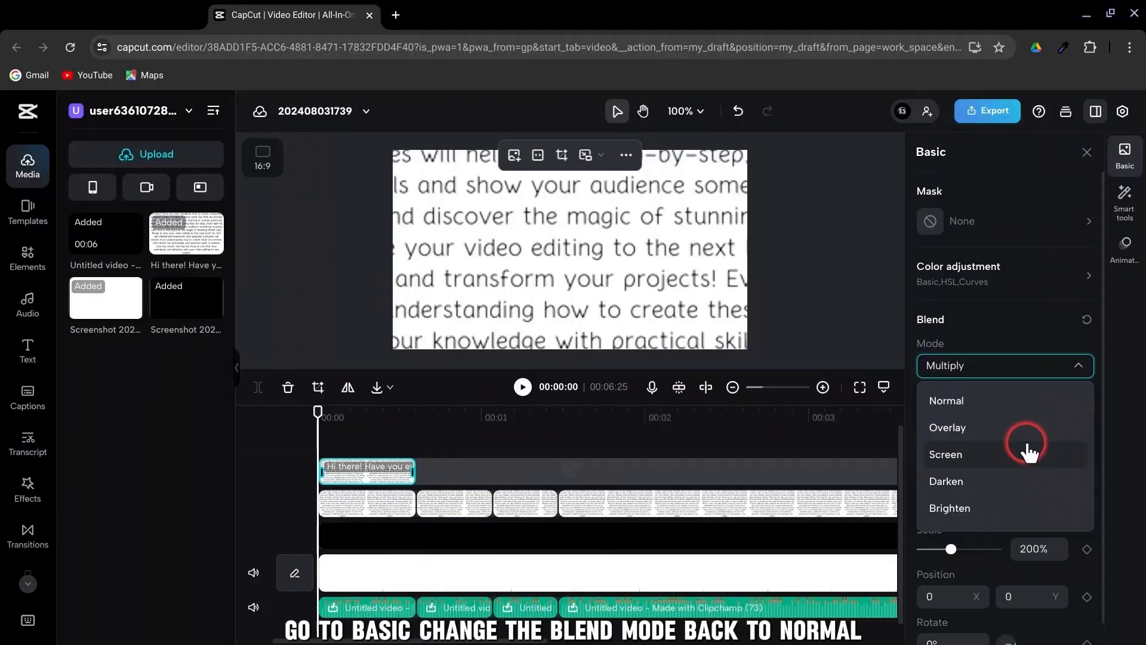
pyautogui.click(1005, 402)
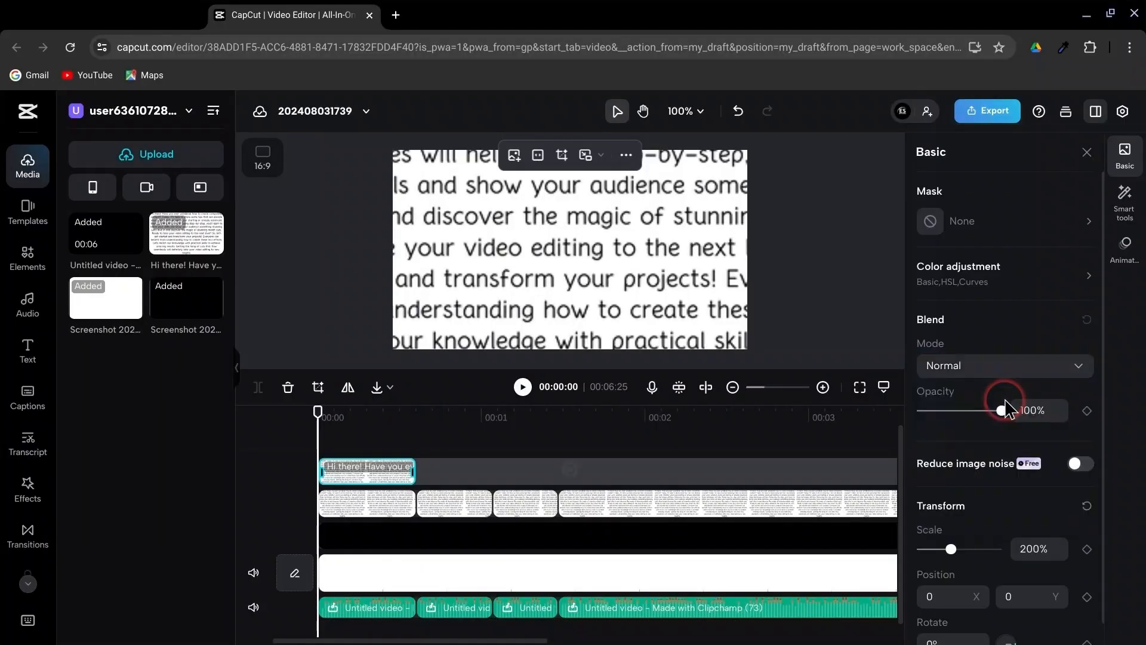
# Mask the duplicated text segment with a rectangle of about 186 by 86 around the word "create" and set its feather to 2.
pyautogui.click(931, 221)
pyautogui.click(935, 263)
pyautogui.click(805, 249)
pyautogui.moveTo(678, 238); pyautogui.dragTo(743, 285)
pyautogui.moveTo(835, 213); pyautogui.dragTo(584, 405)
pyautogui.click(667, 330)
pyautogui.click(1062, 374)
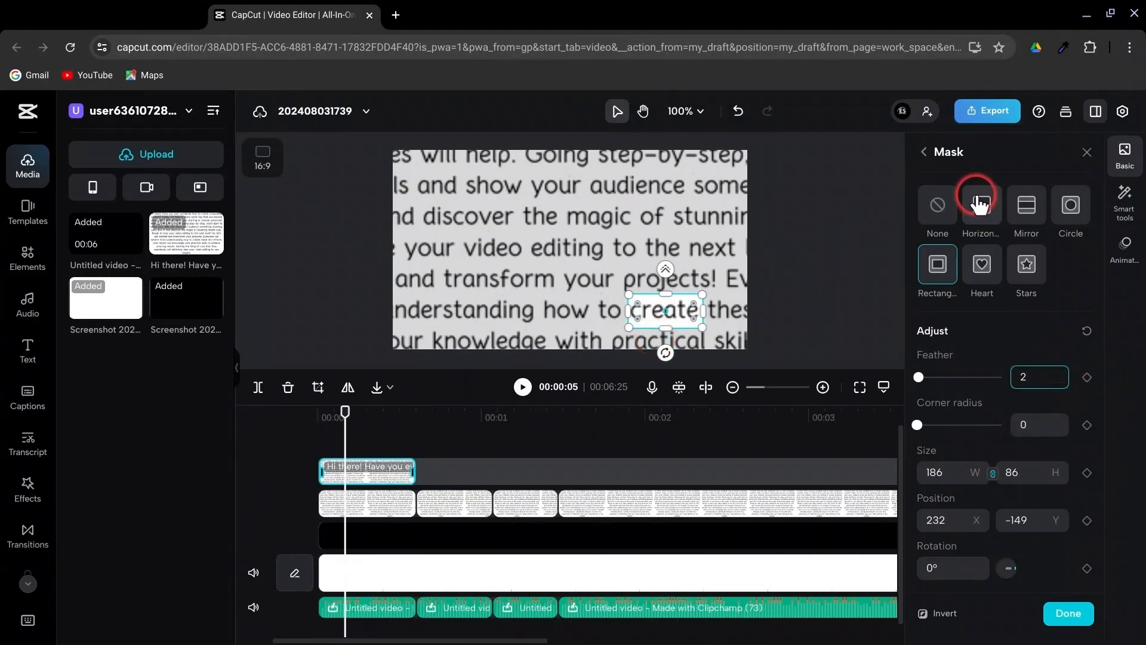
pyautogui.click(926, 152)
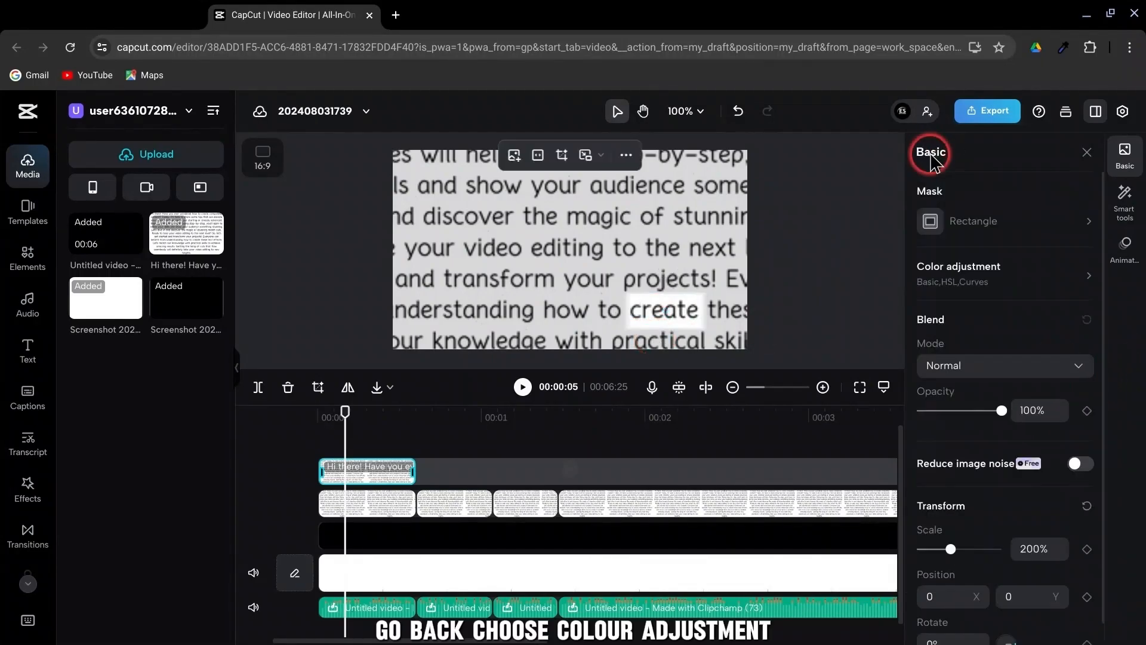
# Set the masked text segment's brightness to -50 and highlight to -50 in its colour adjustment.
pyautogui.click(977, 270)
pyautogui.scroll(-4, 980, 382)
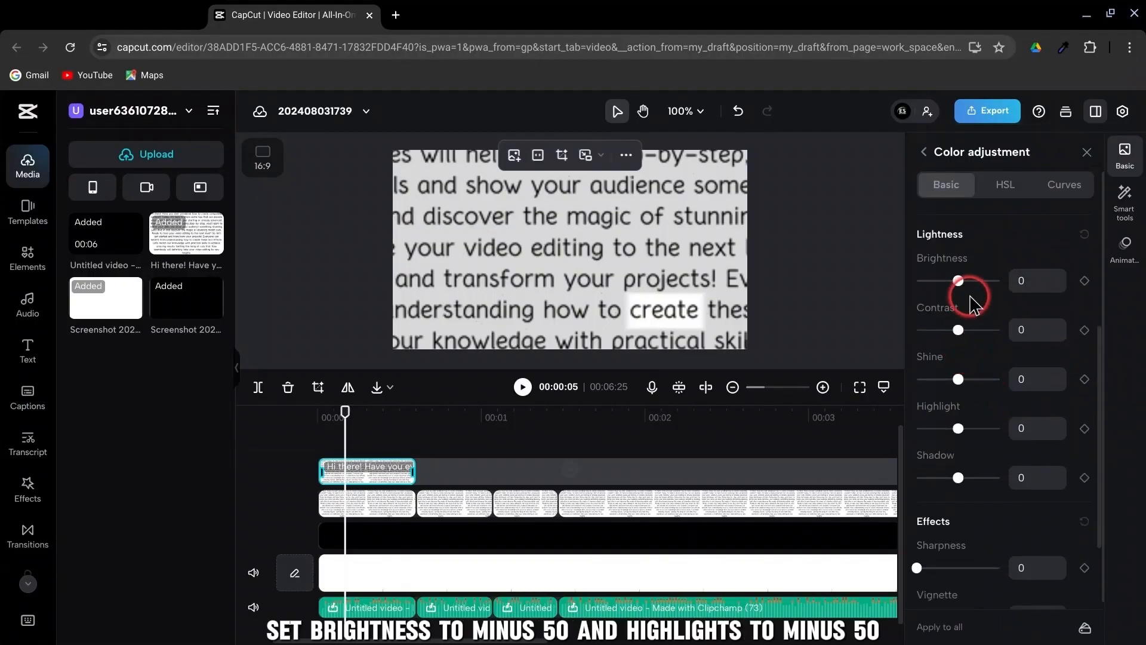
pyautogui.moveTo(958, 280); pyautogui.dragTo(921, 296)
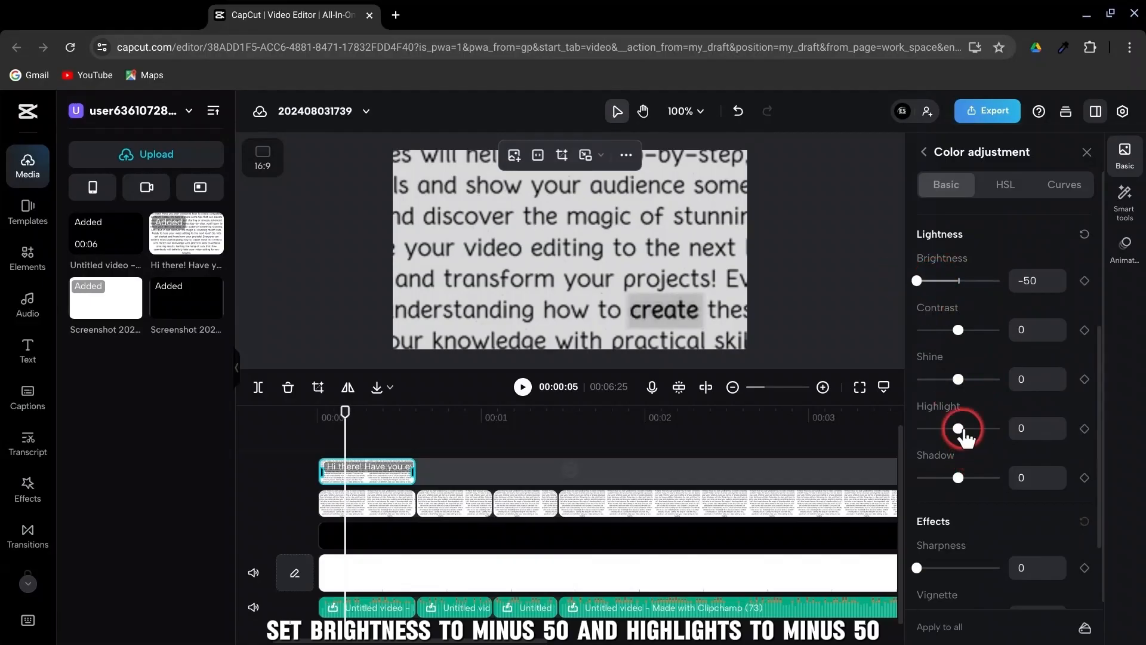
pyautogui.moveTo(949, 430); pyautogui.dragTo(914, 425)
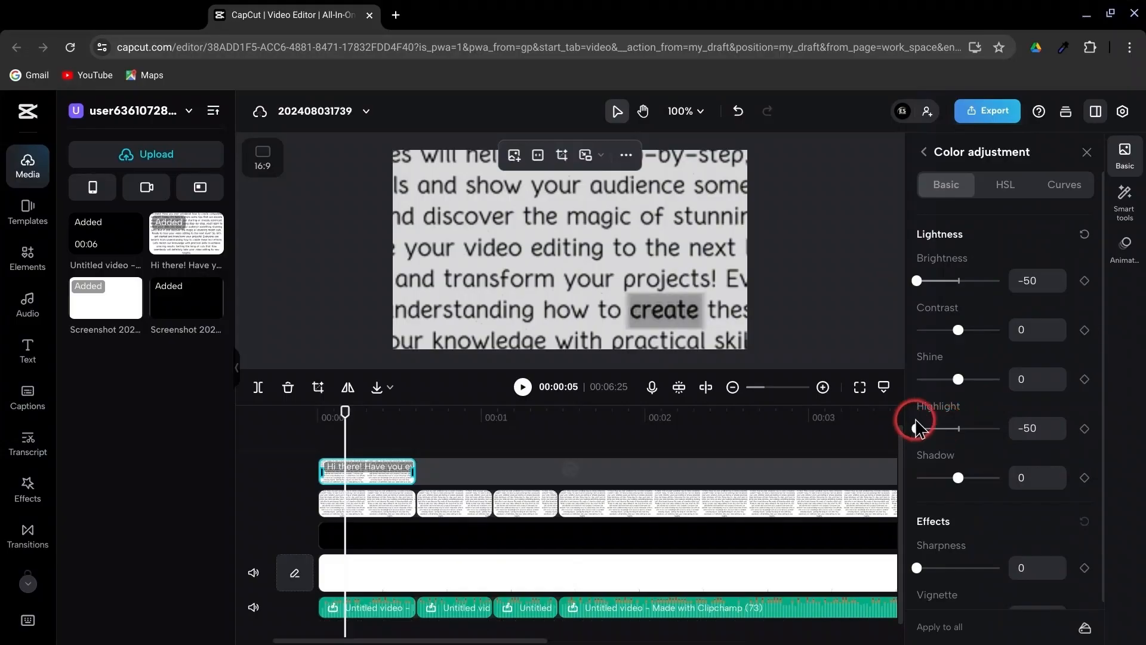
pyautogui.click(925, 153)
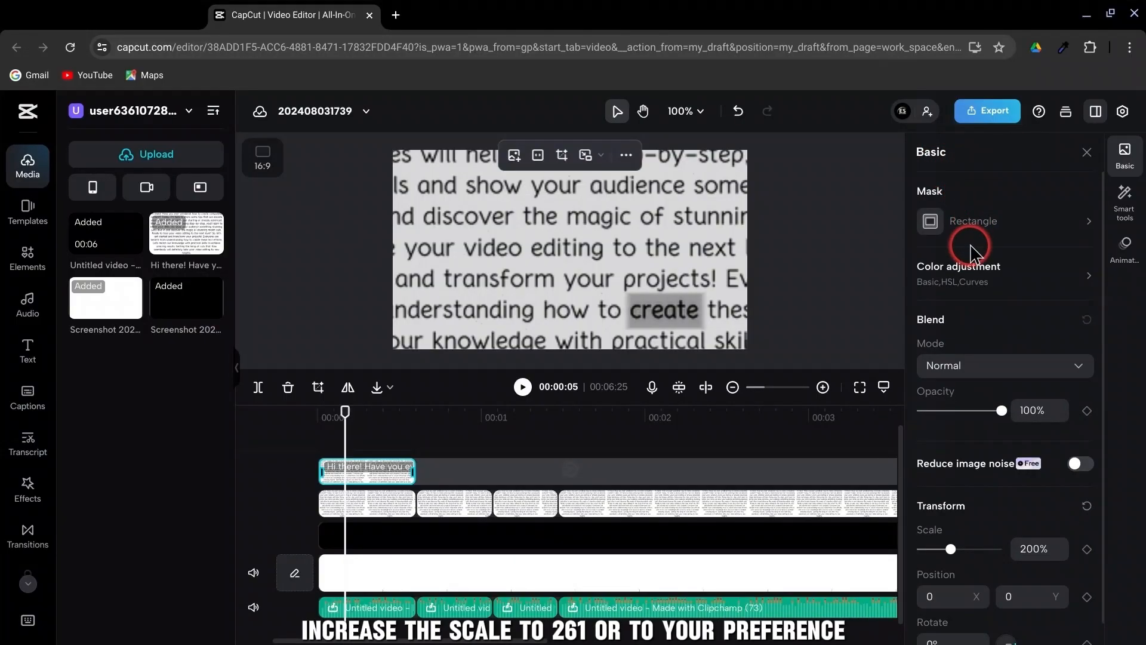
# Scale the masked "create" segment to 261% and reposition it over the original word in the preview.
pyautogui.moveTo(951, 552); pyautogui.dragTo(963, 553)
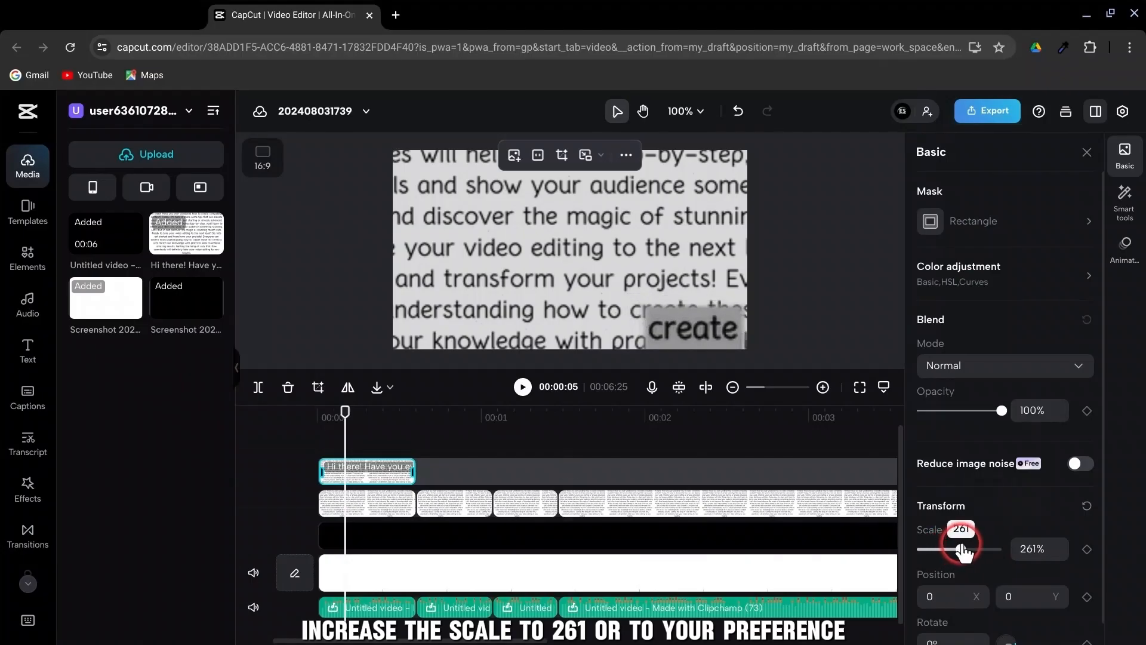
pyautogui.moveTo(718, 323); pyautogui.dragTo(688, 303)
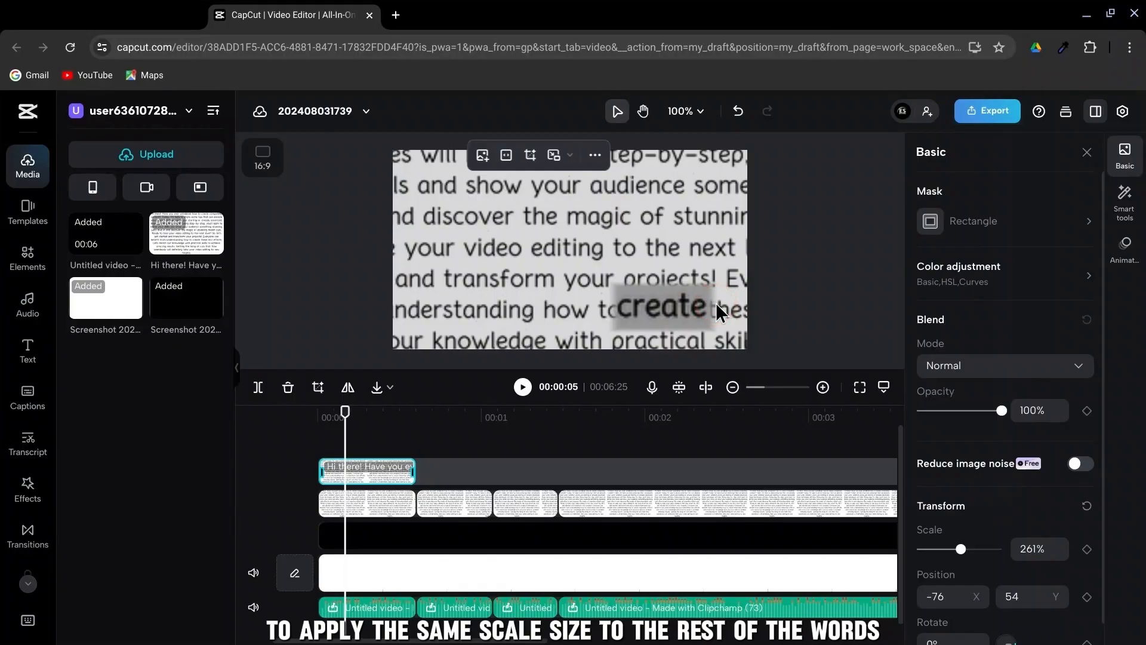
# Reposition the second text segment in the preview to bring "stunning" into view, and set the playhead to that segment's start.
pyautogui.click(506, 450)
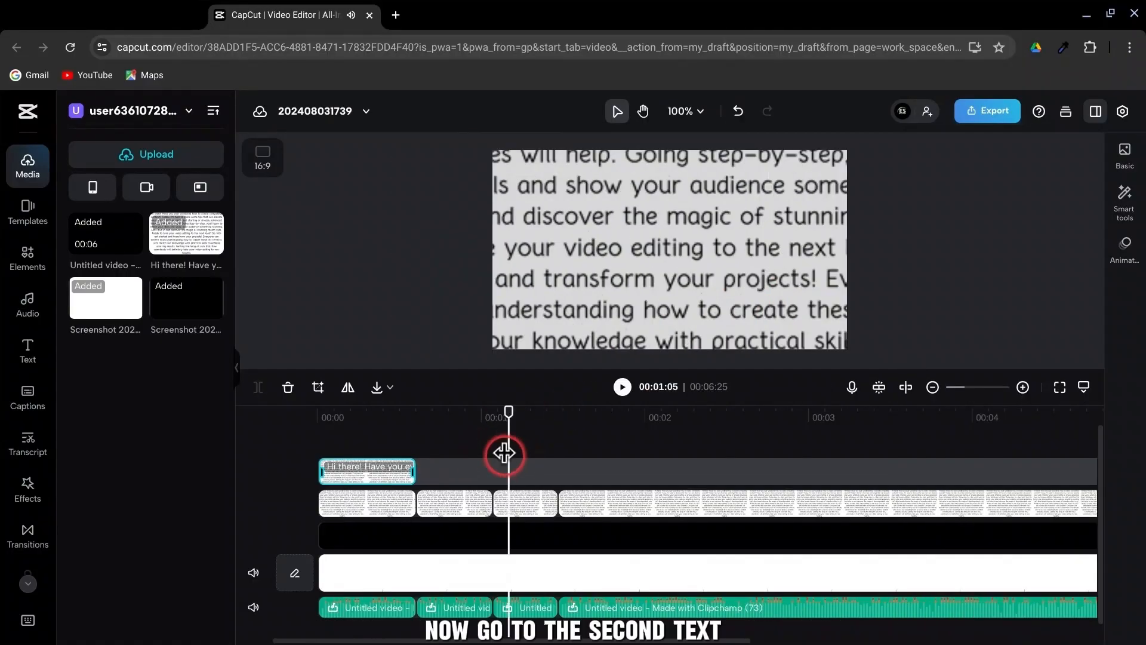
pyautogui.click(451, 501)
pyautogui.moveTo(716, 270); pyautogui.dragTo(579, 262)
pyautogui.moveTo(449, 438); pyautogui.dragTo(416, 439)
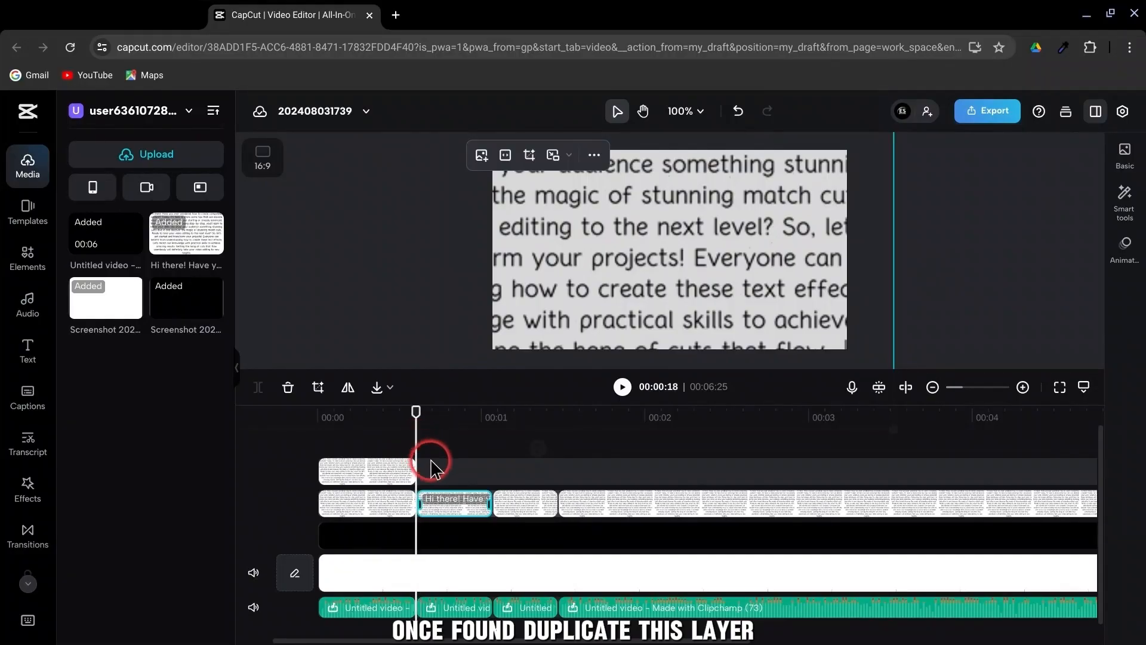
# Duplicate the second text segment and align the copy exactly over the original in the preview.
pyautogui.rightClick(436, 499)
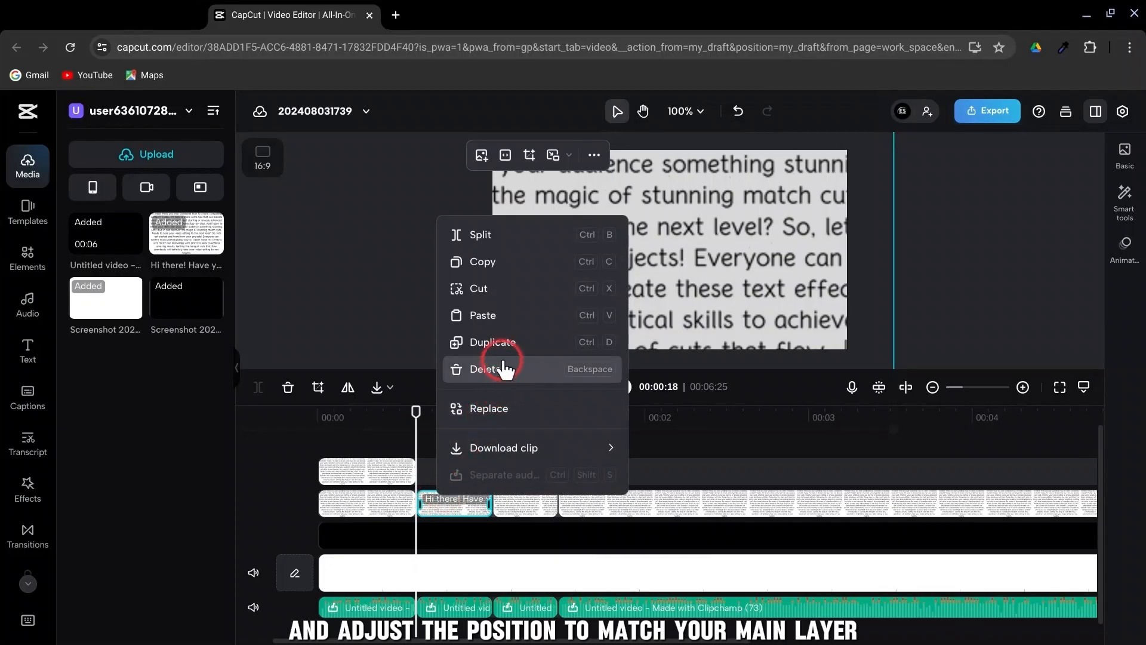
pyautogui.click(507, 342)
pyautogui.moveTo(732, 278); pyautogui.dragTo(722, 270)
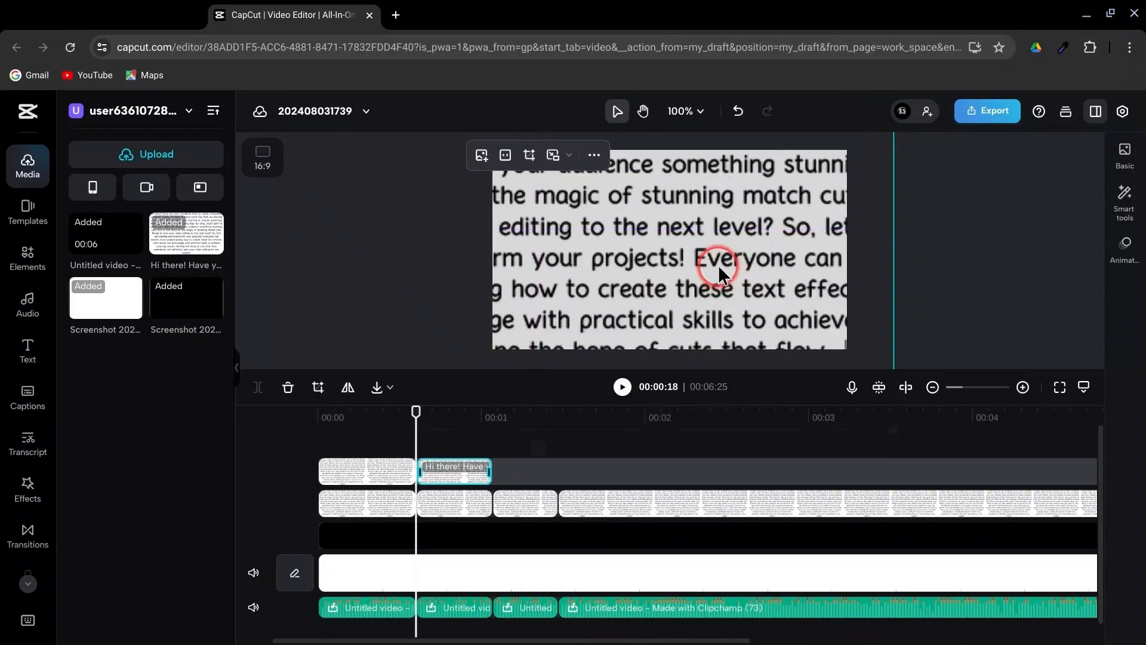
# Set the blend mode of the second text segment's copy to Normal.
pyautogui.click(1126, 153)
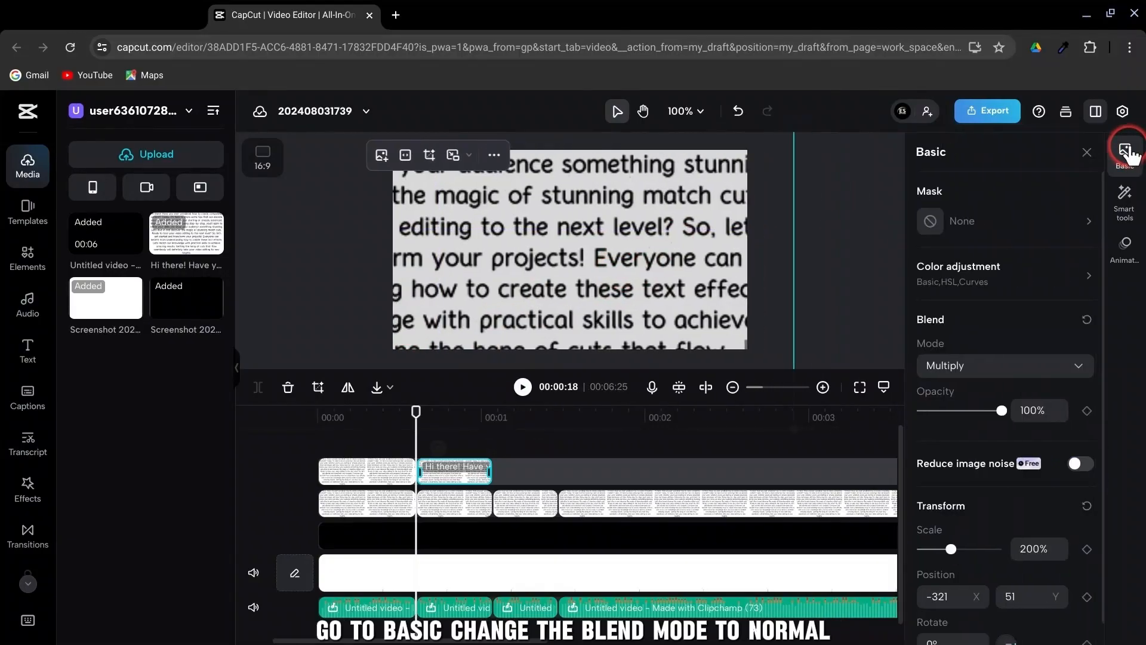
pyautogui.click(1045, 355)
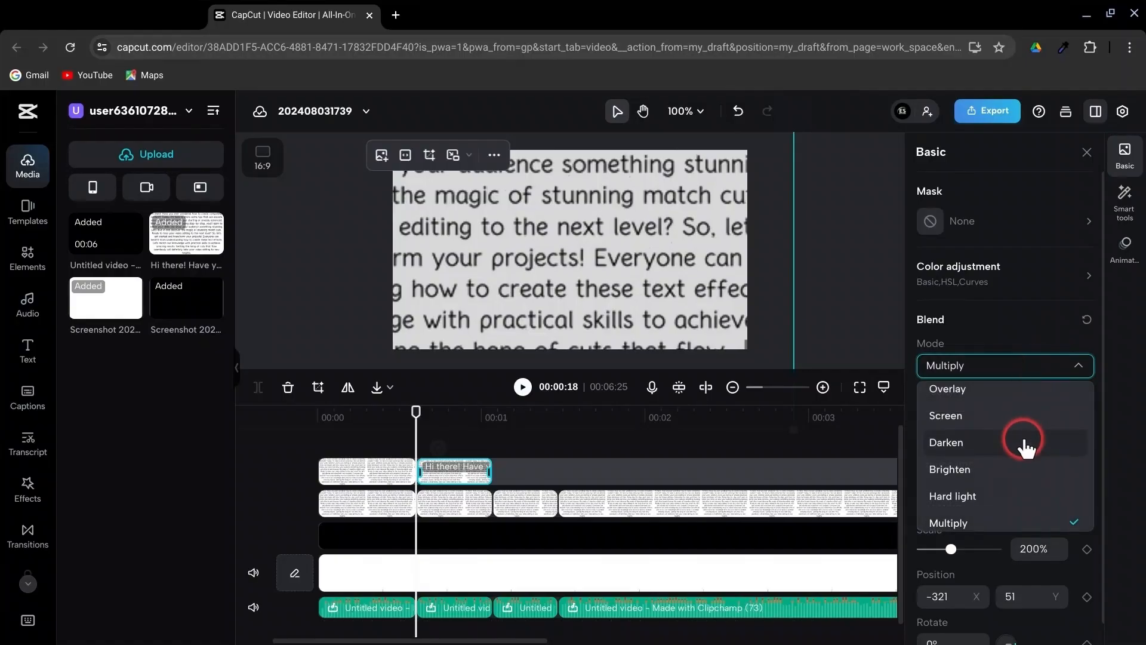
pyautogui.click(1013, 412)
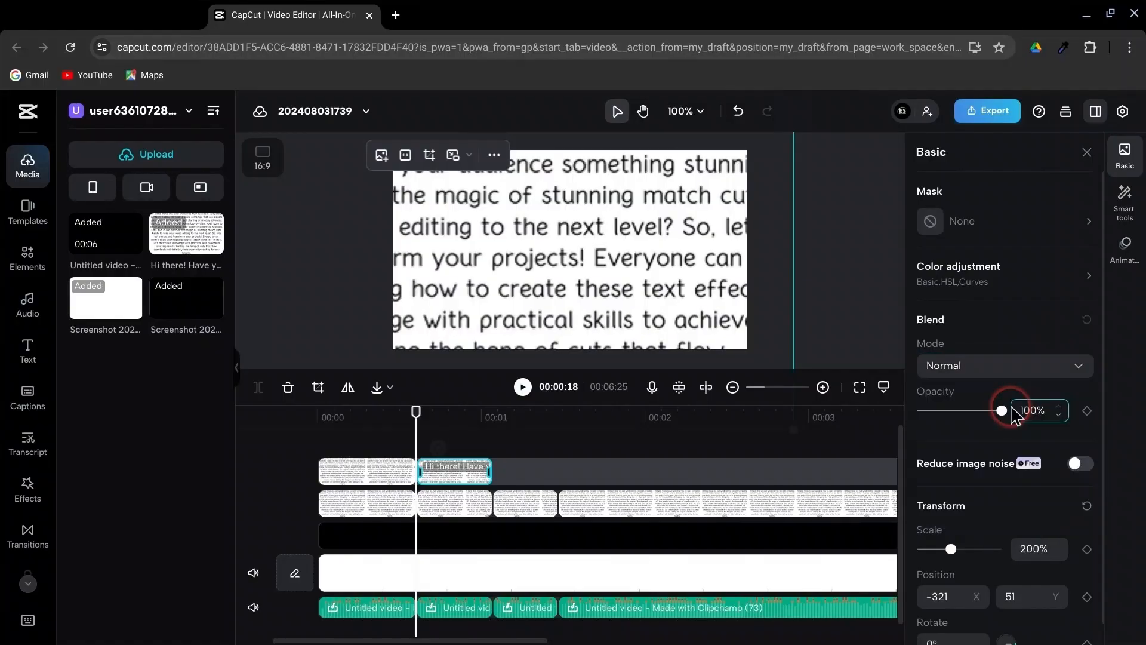
# Mask the second copy with a rectangle of about 243 by 104 around the word "stunning" and set its feather to 2.
pyautogui.click(935, 222)
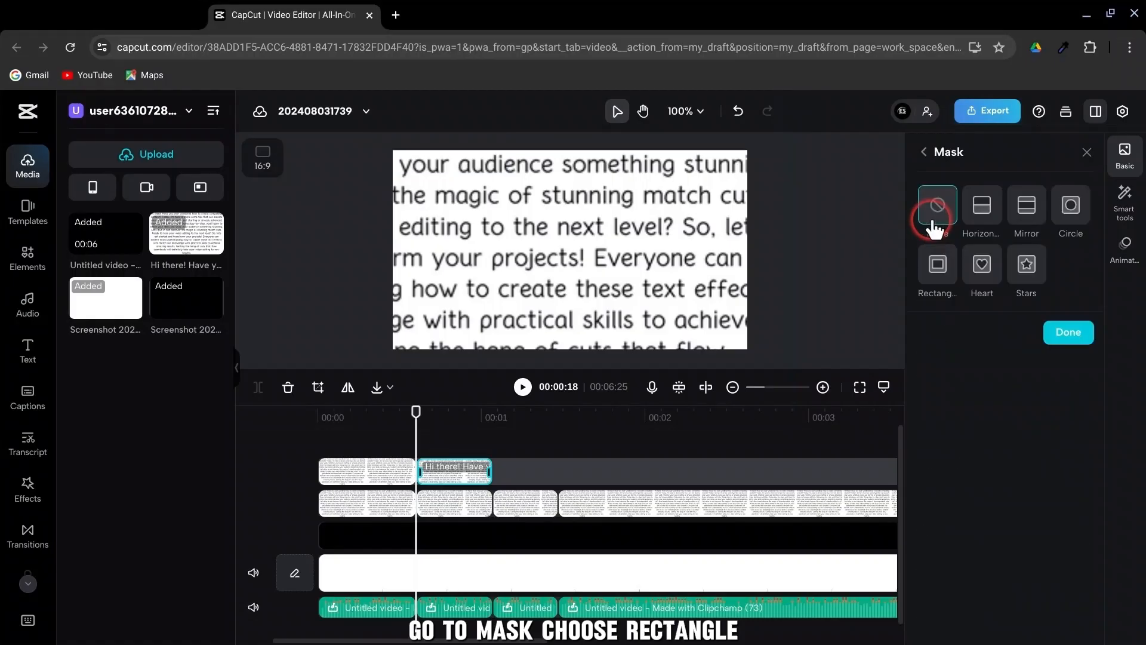
pyautogui.click(938, 267)
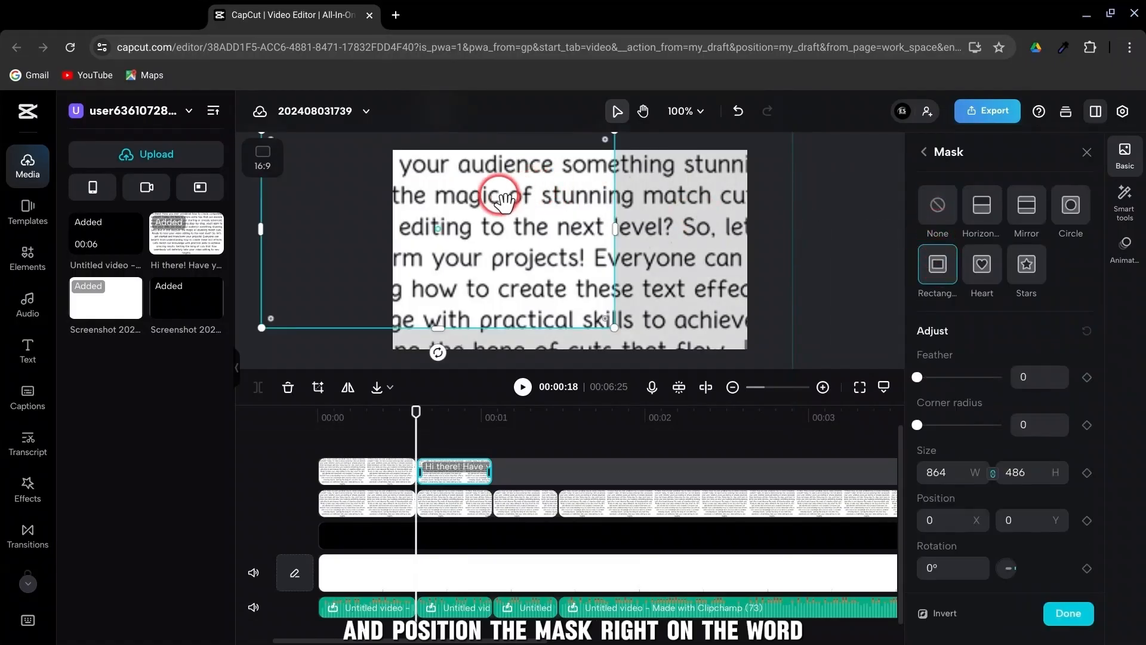
pyautogui.moveTo(502, 229); pyautogui.dragTo(650, 191)
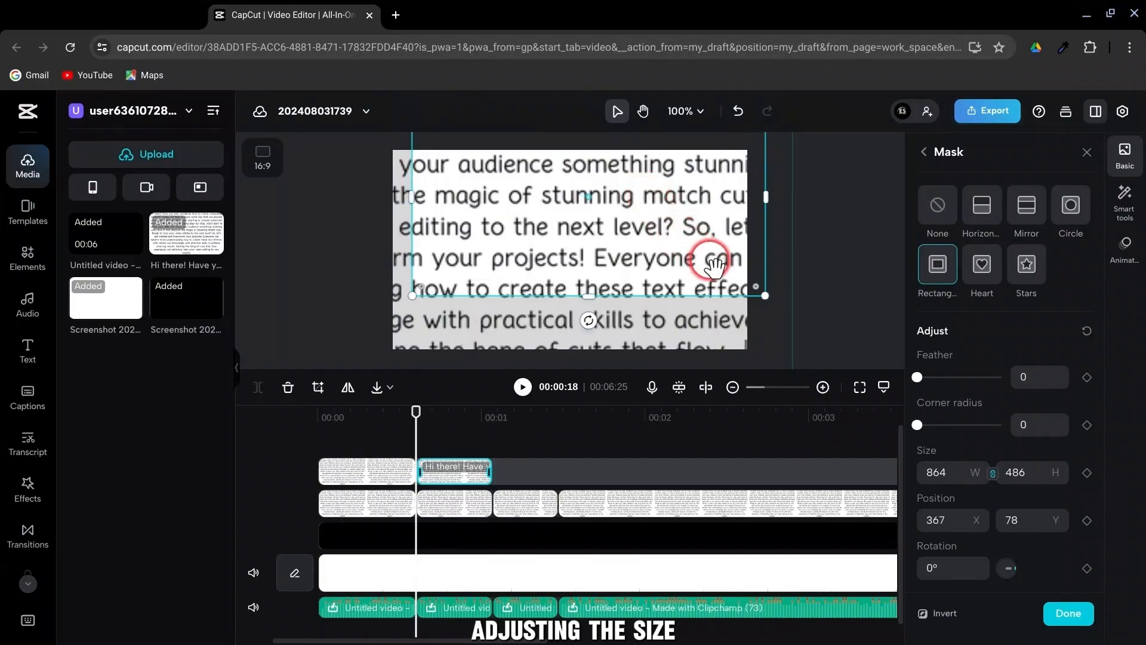
pyautogui.moveTo(762, 284); pyautogui.dragTo(638, 223)
pyautogui.moveTo(591, 179); pyautogui.dragTo(591, 185)
pyautogui.click(1060, 372)
pyautogui.click(1060, 372)
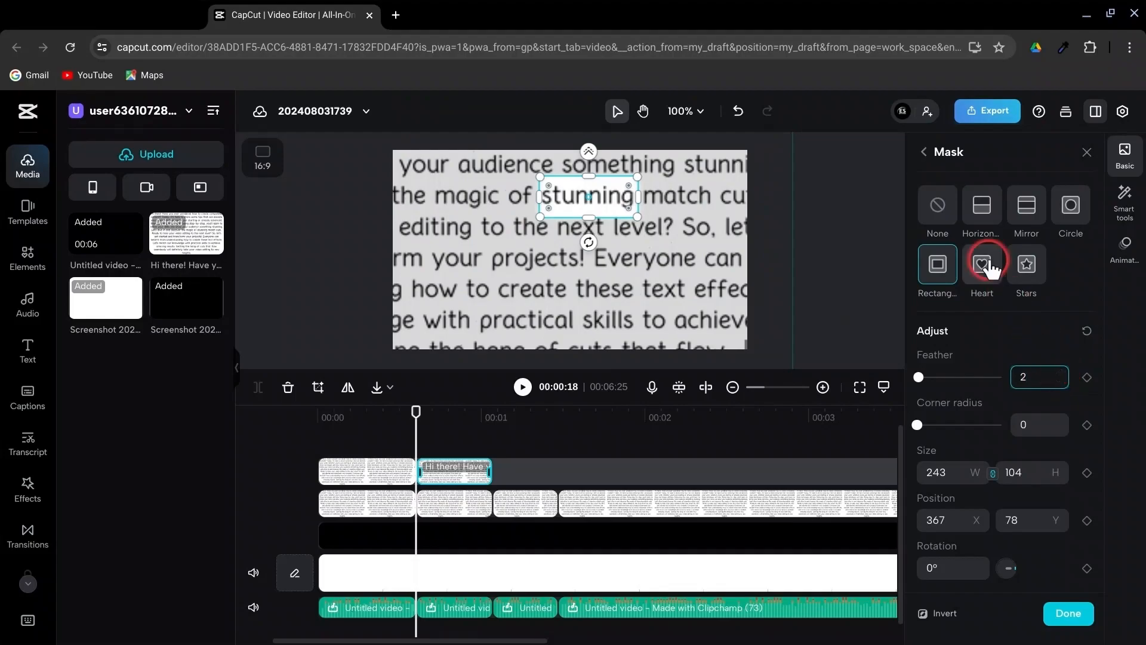
# Set the masked "stunning" segment's brightness to -50 and highlight to -50 in its colour adjustment.
pyautogui.click(924, 153)
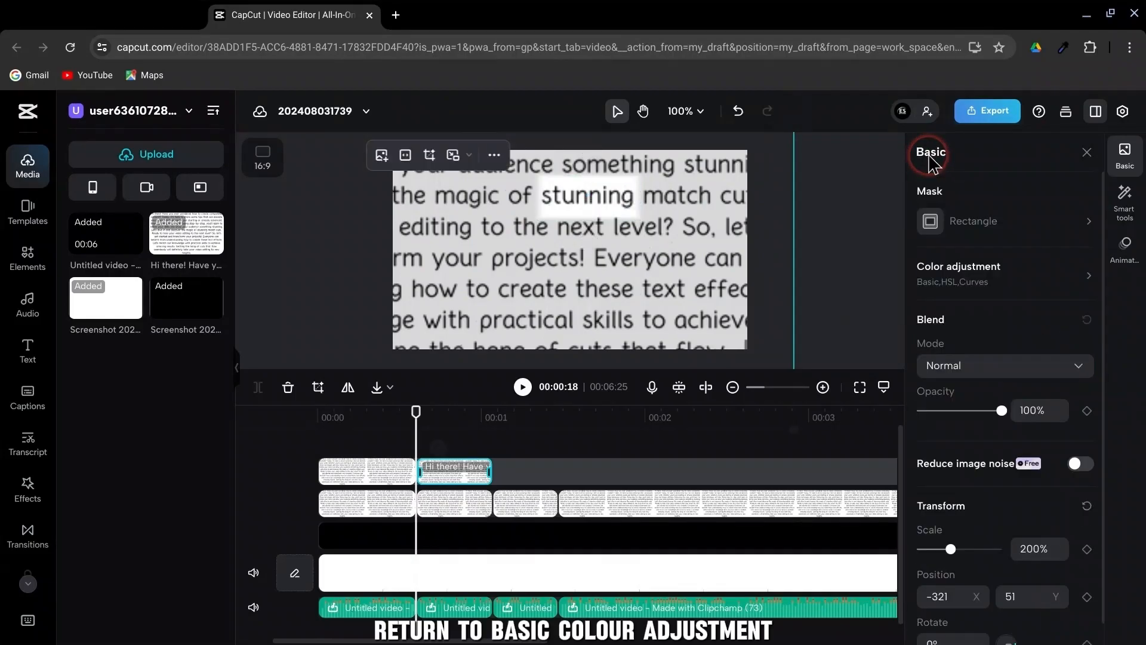
pyautogui.click(982, 279)
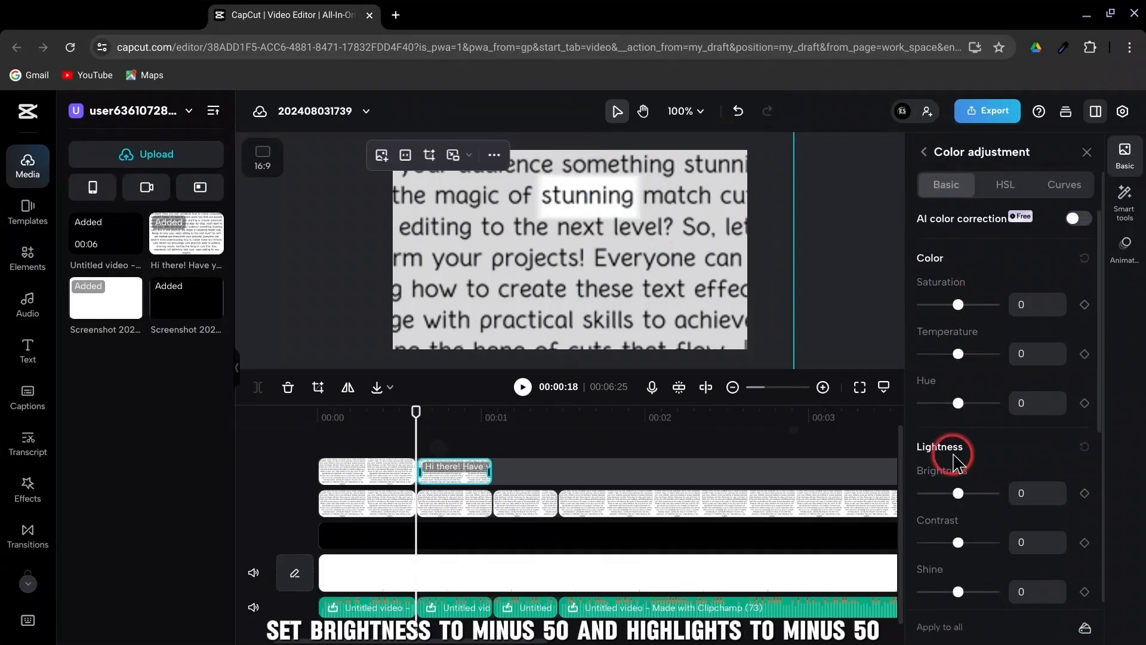
pyautogui.scroll(-1, 955, 463)
pyautogui.moveTo(955, 438); pyautogui.dragTo(900, 440)
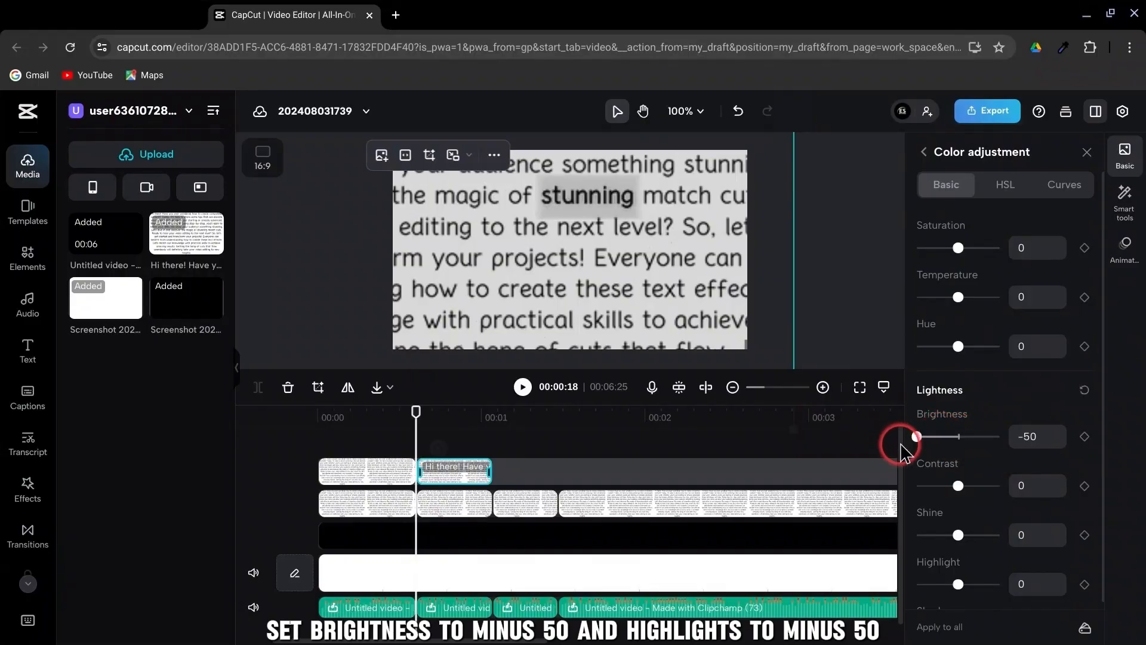
pyautogui.moveTo(958, 584); pyautogui.dragTo(908, 575)
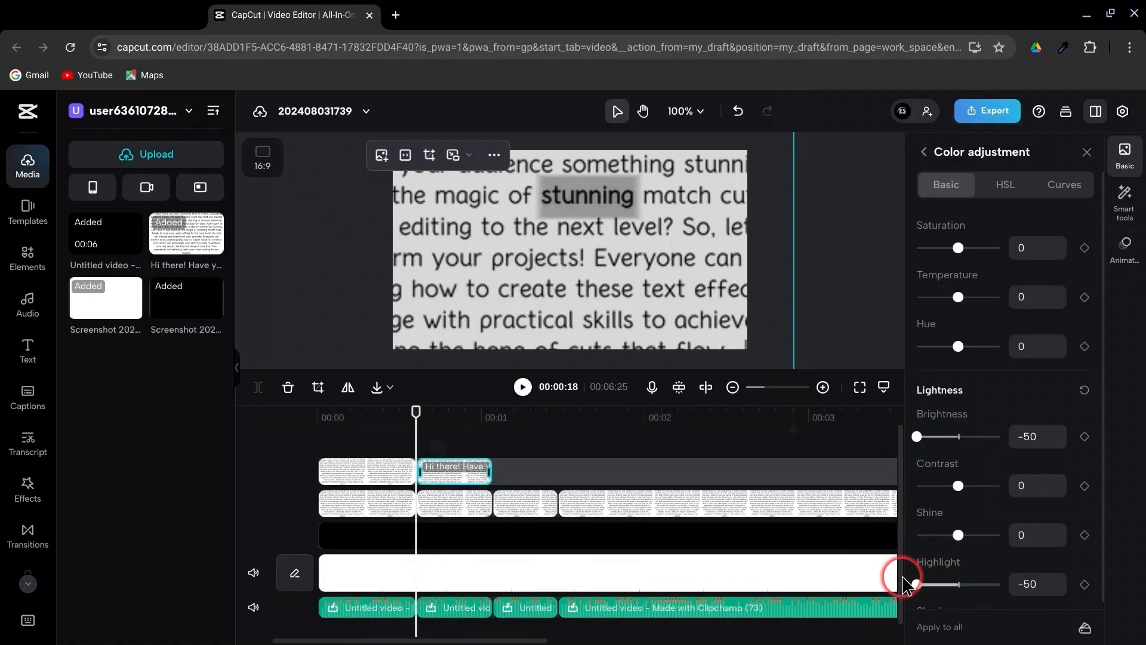
pyautogui.click(1032, 295)
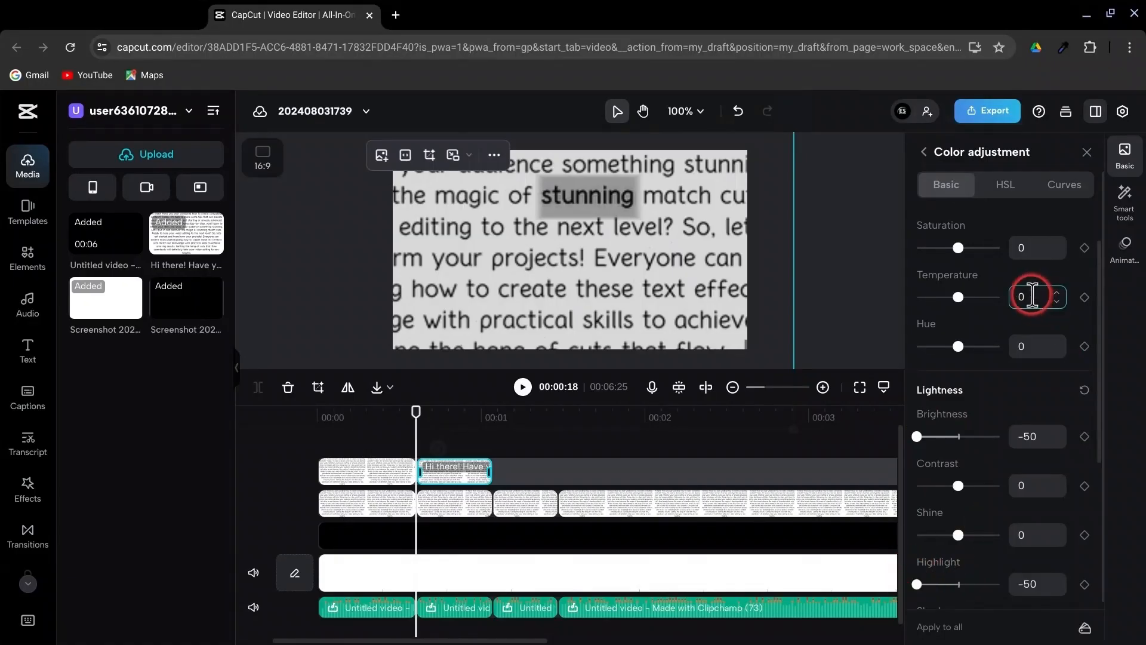
# Scale the masked "stunning" segment to 261%, matching the first highlighted word, and reposition it over the original word.
pyautogui.click(922, 157)
pyautogui.scroll(-1, 991, 391)
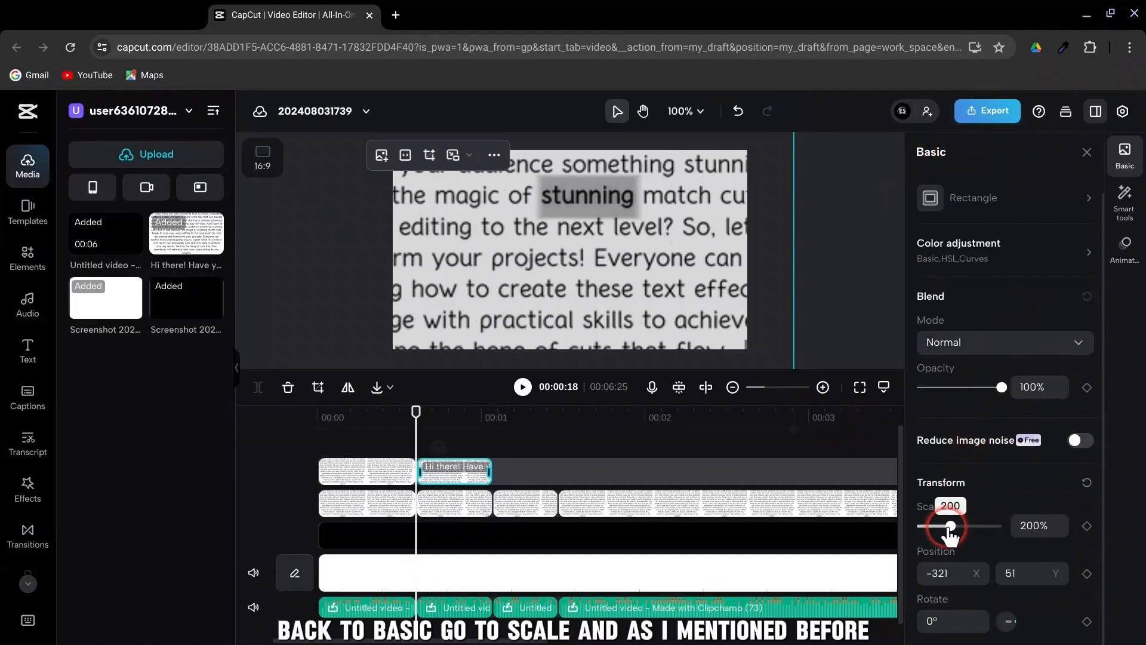
pyautogui.moveTo(949, 533); pyautogui.dragTo(958, 533)
pyautogui.click(376, 472)
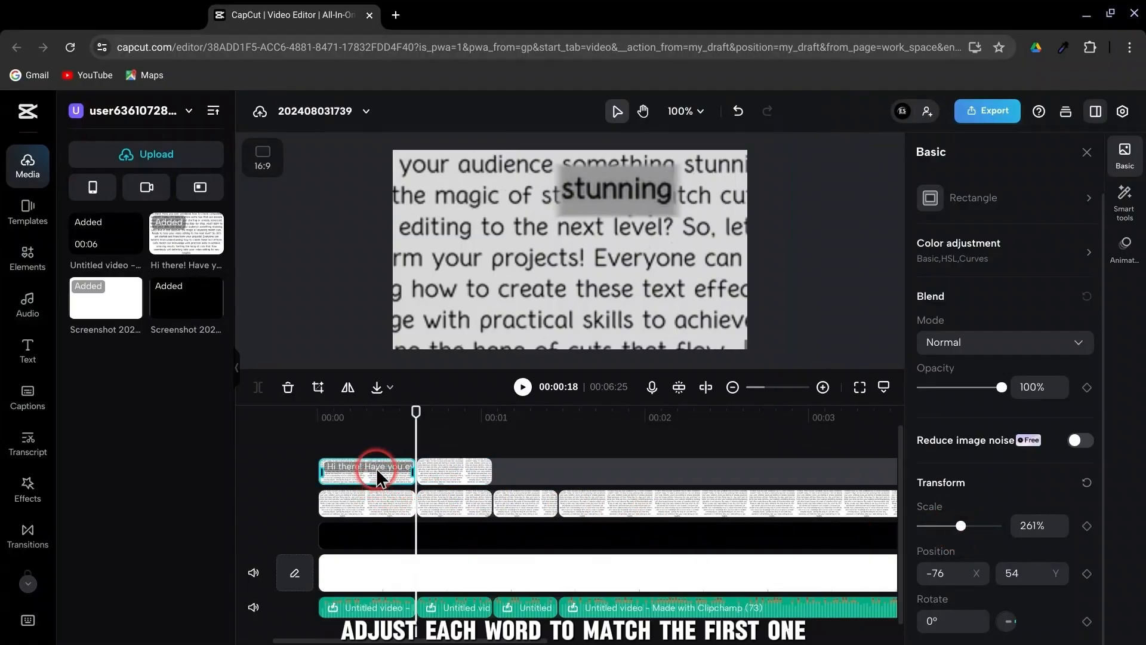
pyautogui.click(1038, 533)
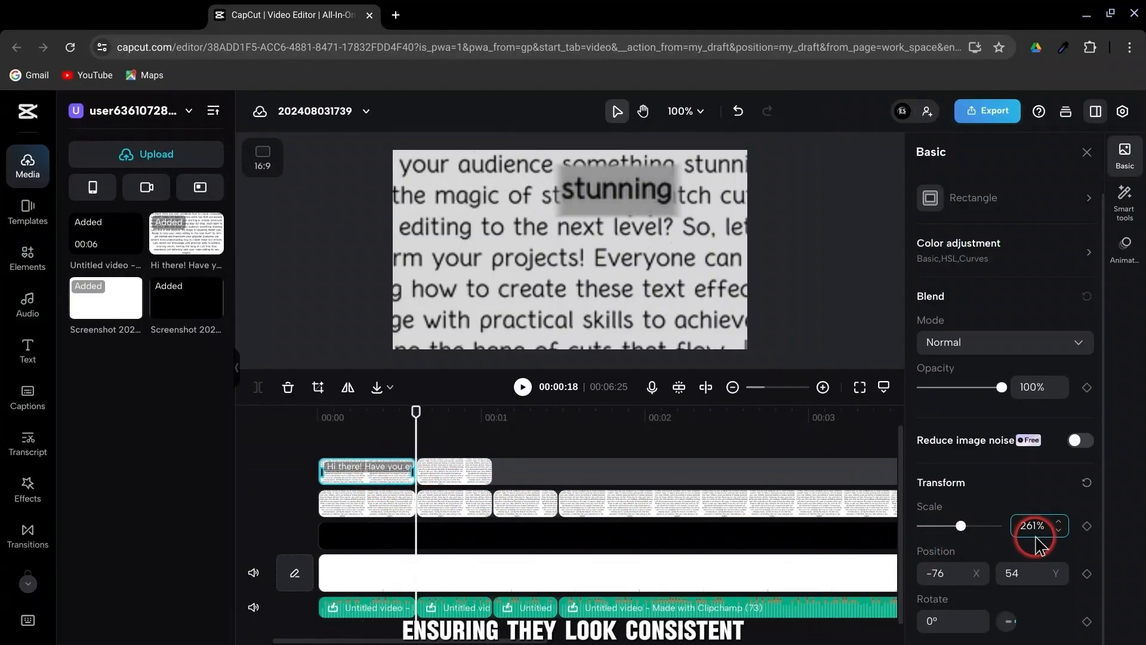
pyautogui.click(457, 470)
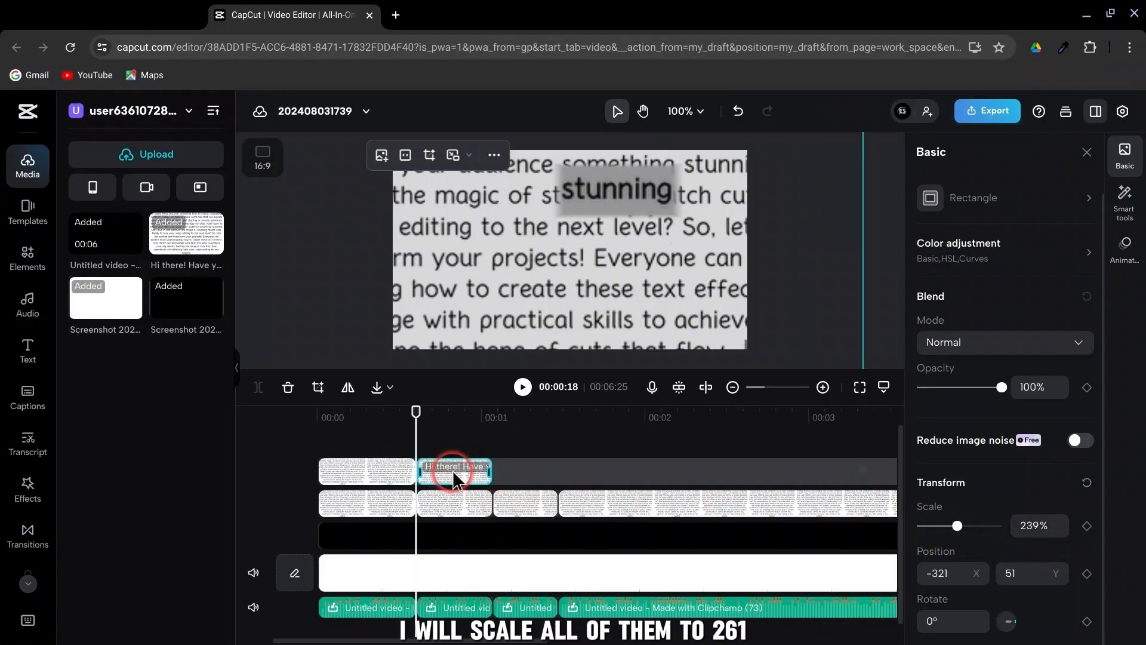
pyautogui.moveTo(959, 528); pyautogui.dragTo(963, 530)
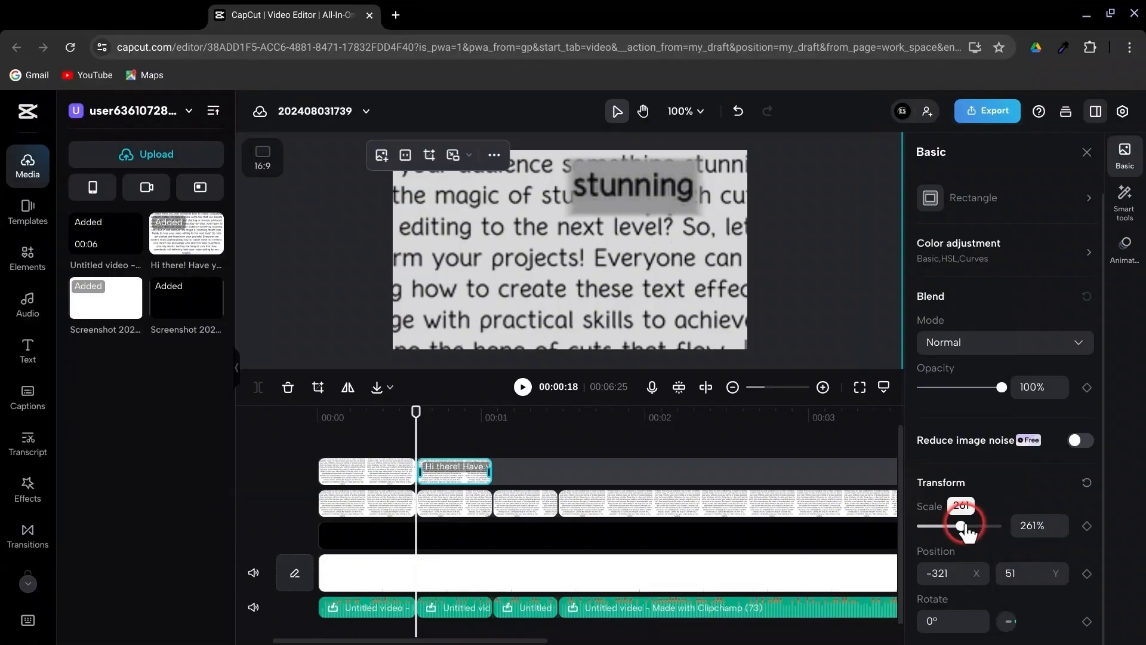
pyautogui.moveTo(626, 218); pyautogui.dragTo(578, 204)
pyautogui.click(819, 276)
pyautogui.click(471, 488)
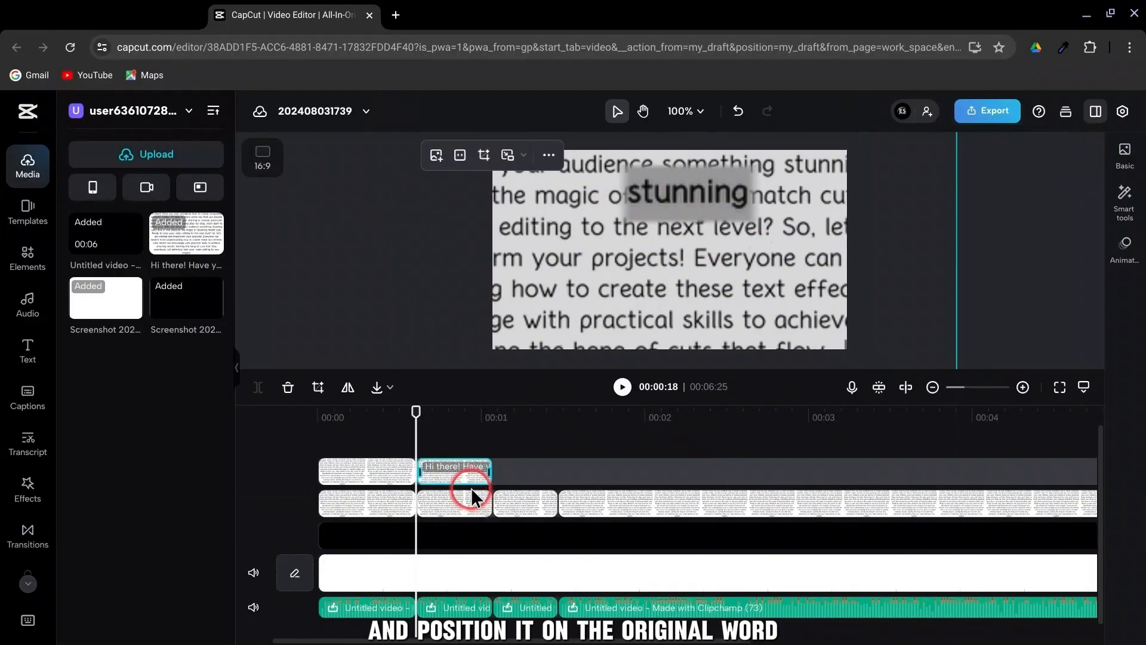
# Reposition the third text segment in the preview to bring the word "text" into view, and duplicate the segment.
pyautogui.click(495, 446)
pyautogui.click(525, 503)
pyautogui.moveTo(565, 320); pyautogui.dragTo(447, 320)
pyautogui.rightClick(525, 501)
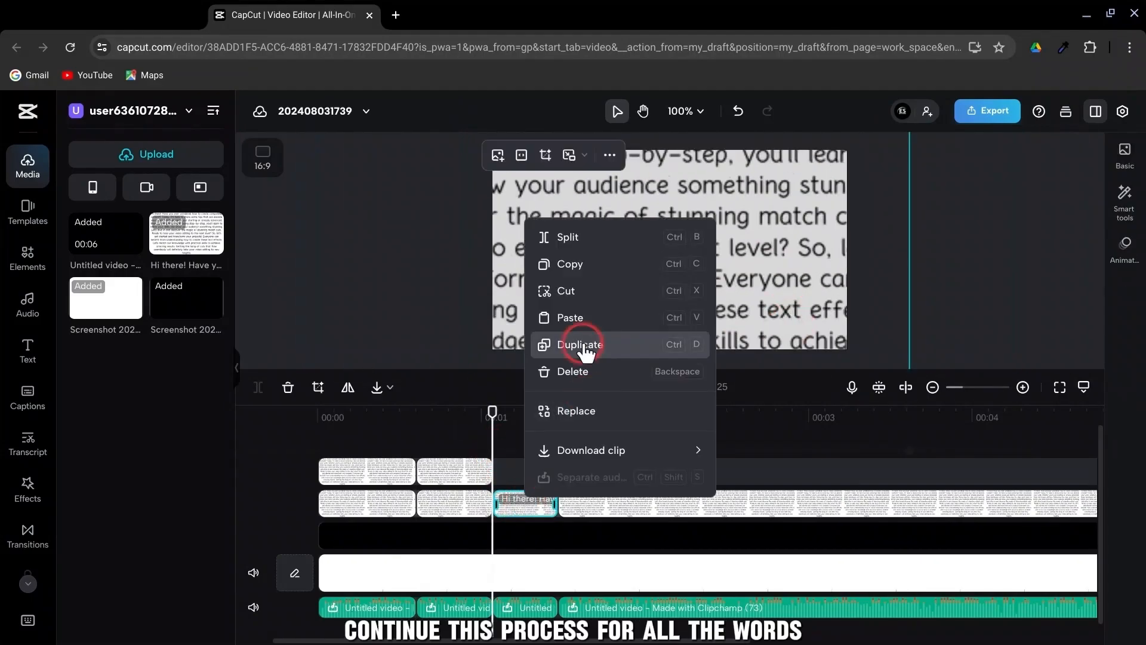
pyautogui.click(580, 346)
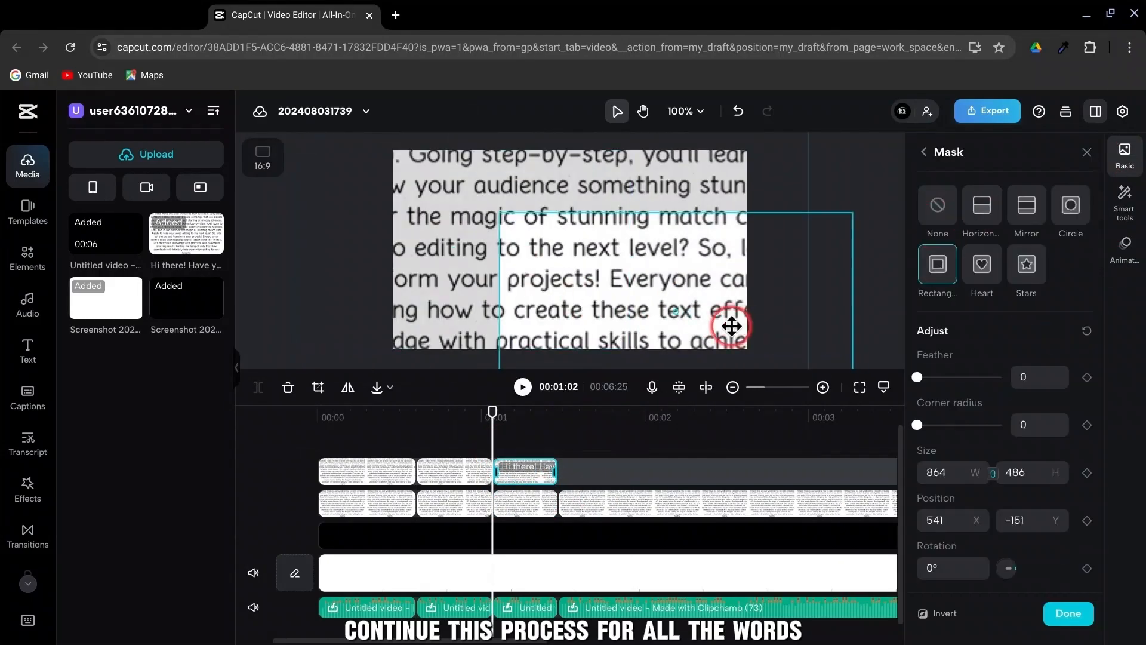
# Fit the rectangle mask of the third segment's copy around the word "text".
pyautogui.moveTo(729, 325); pyautogui.dragTo(650, 358)
pyautogui.click(925, 157)
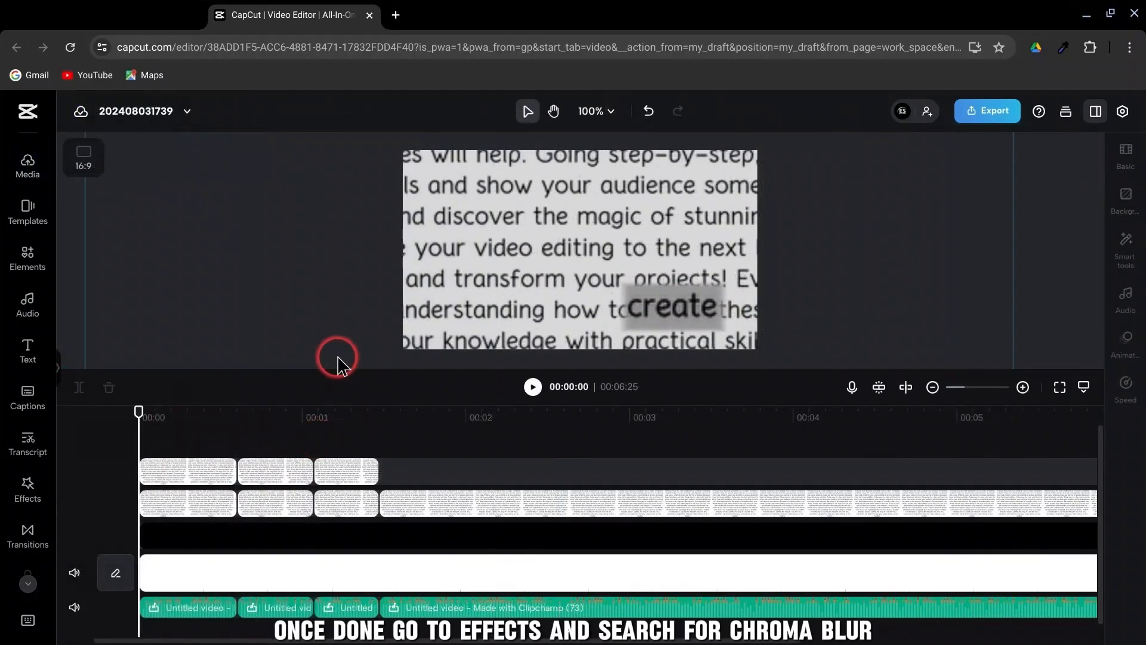
# Search the video effects for "chrome blur" and place Chrome Blur at the timeline start, between the main text and the highlighted copies.
pyautogui.click(30, 495)
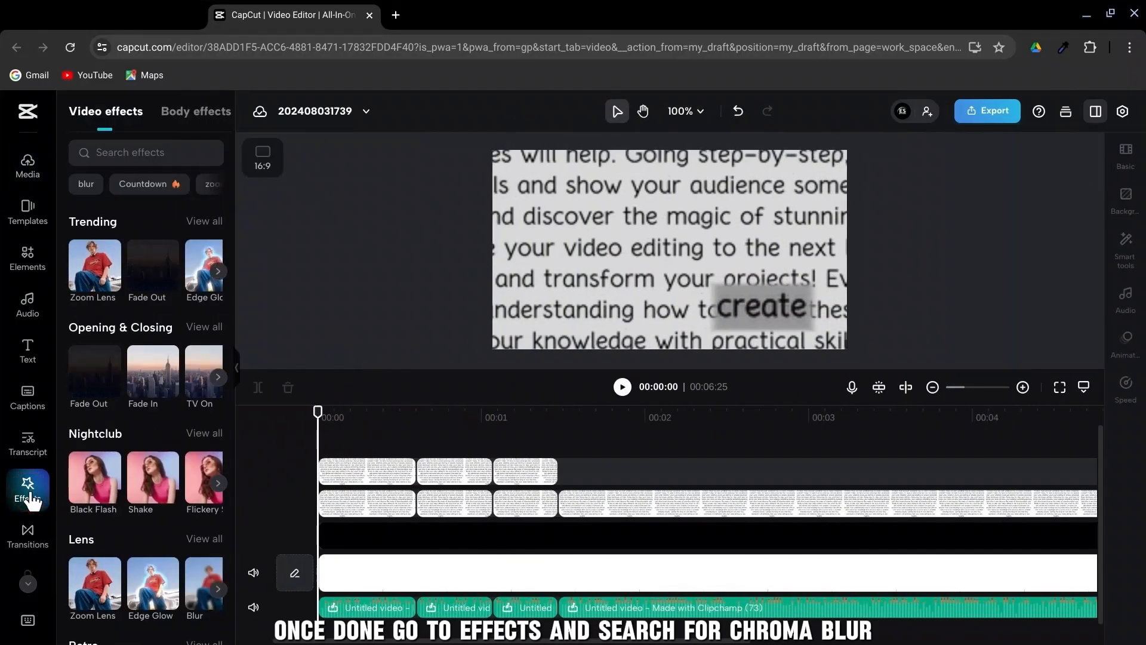
pyautogui.click(130, 152)
pyautogui.click(122, 215)
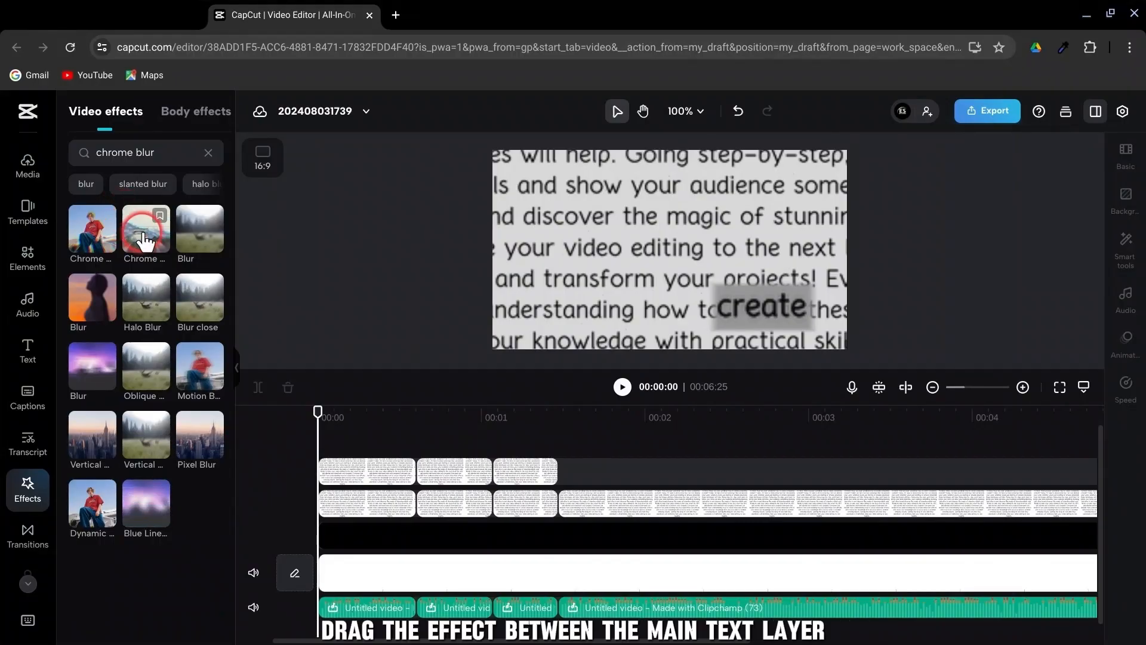
pyautogui.moveTo(141, 236); pyautogui.dragTo(325, 498)
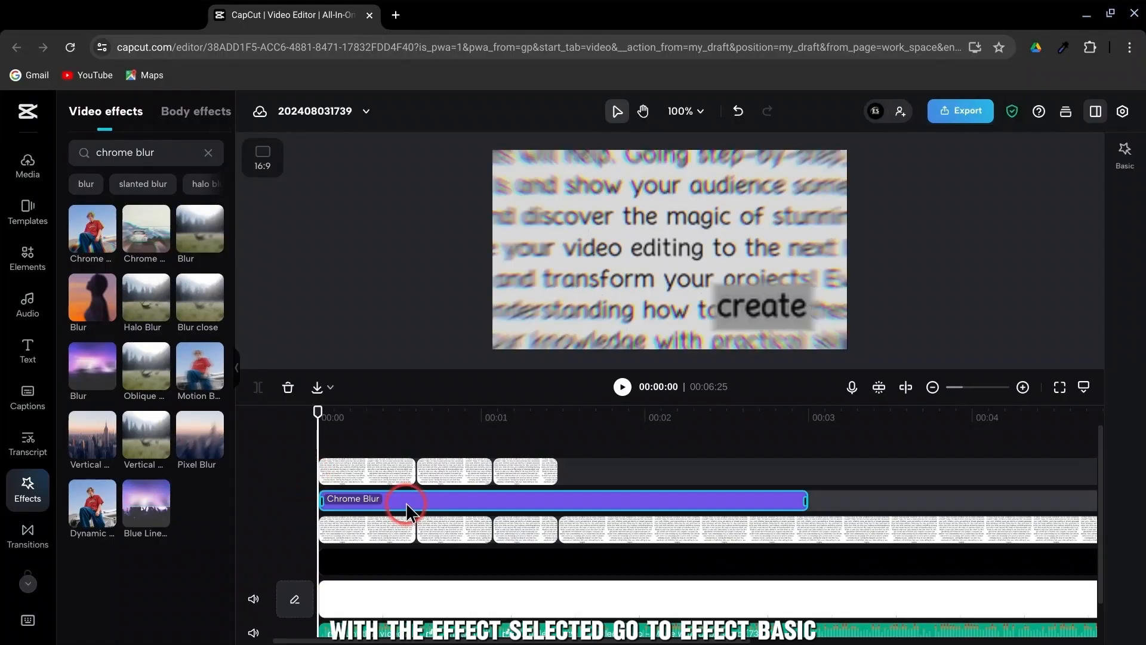
# Set the Chrome Blur effect's lateral chromatic aberration to 51 and its blur to 20.
pyautogui.click(1124, 150)
pyautogui.click(1084, 289)
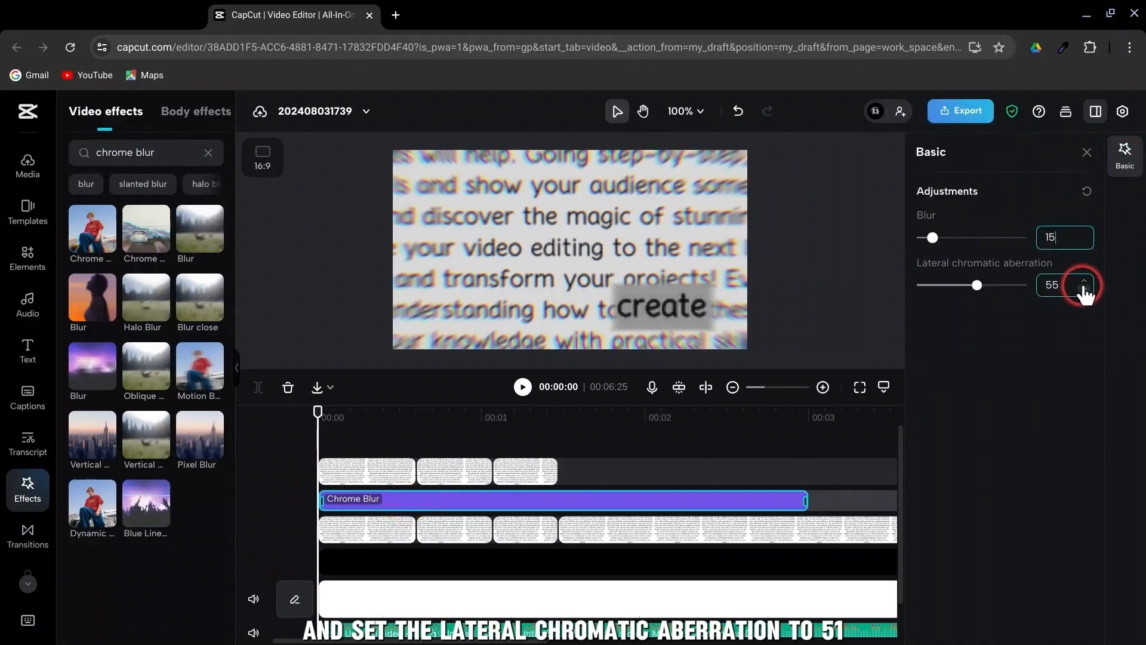
pyautogui.click(1084, 290)
pyautogui.click(1084, 290)
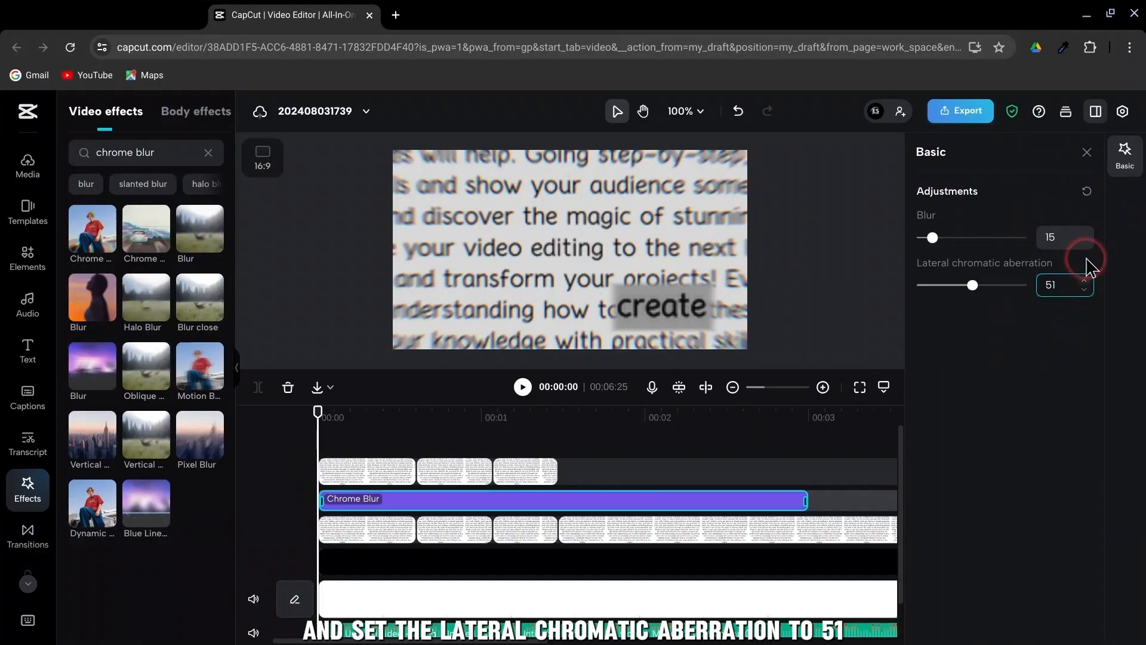
pyautogui.click(1086, 234)
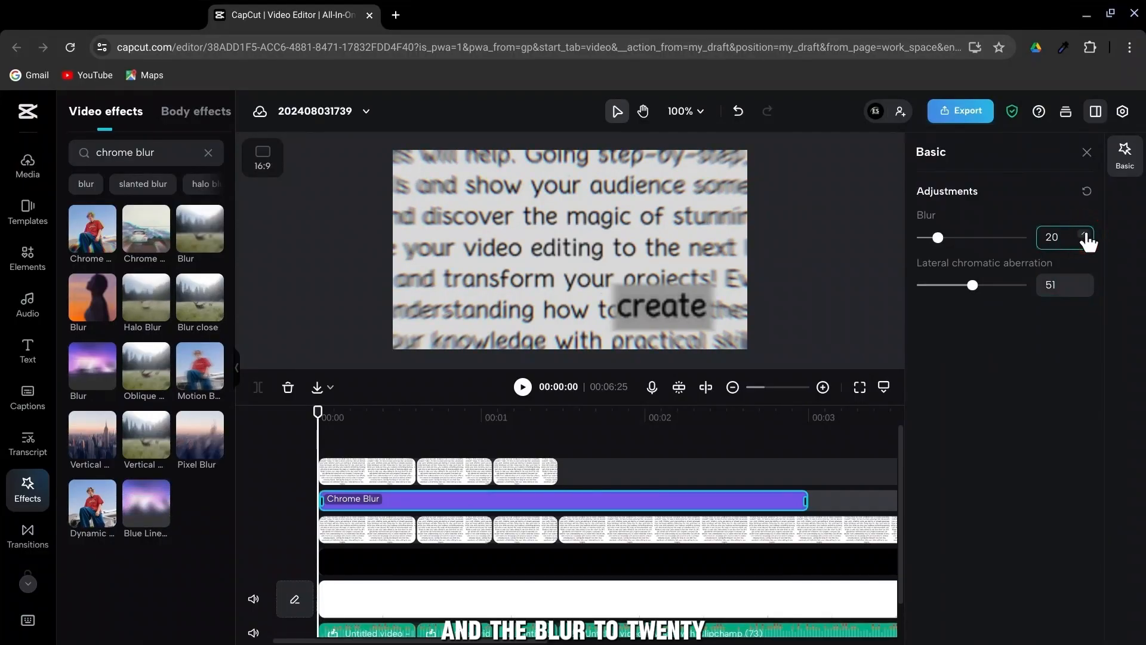
pyautogui.click(1074, 239)
# Extend the Chrome Blur effect to the end of the main text layer.
pyautogui.click(1086, 154)
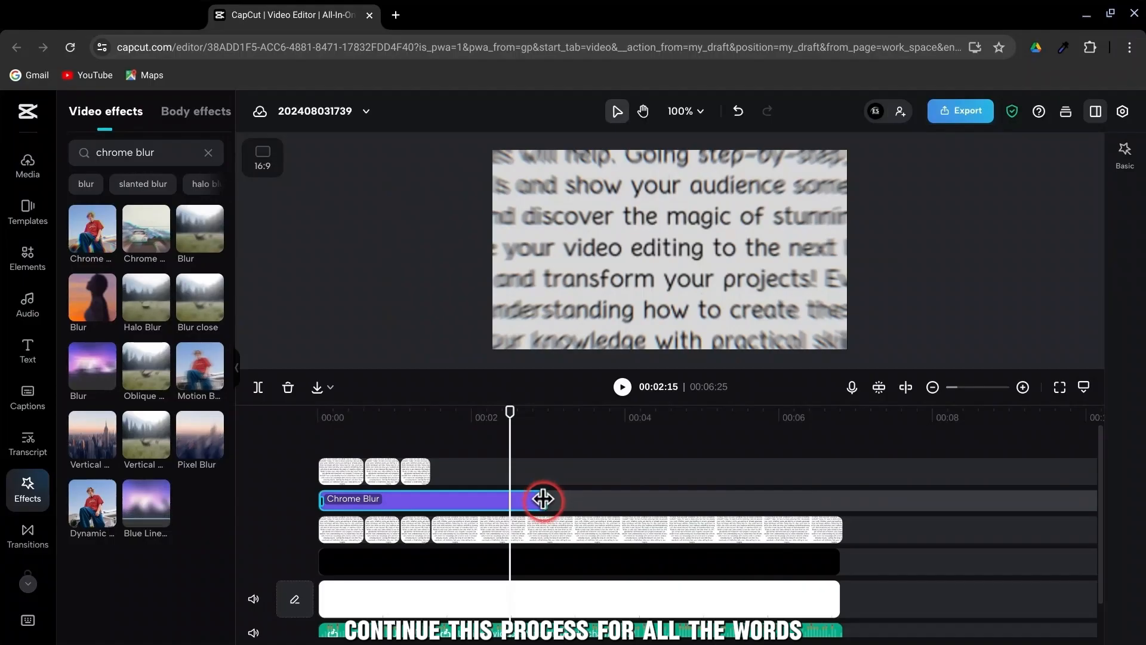
pyautogui.moveTo(592, 501); pyautogui.dragTo(845, 531)
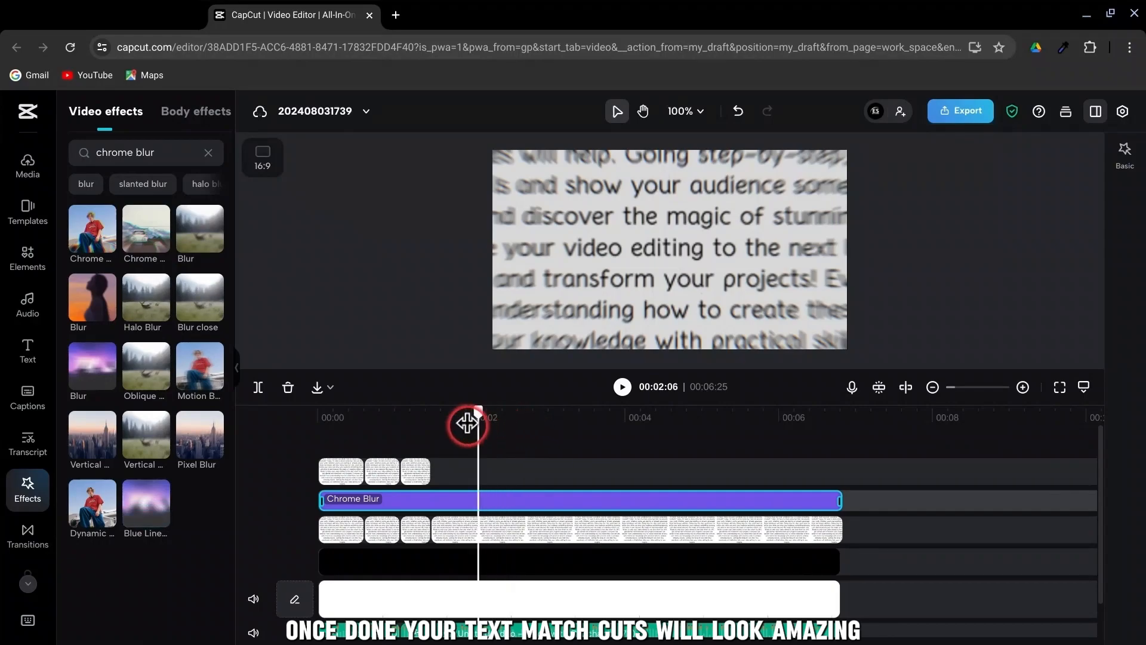
# Play the project from the beginning to review the finished text match cuts.
pyautogui.moveTo(467, 424); pyautogui.dragTo(337, 423)
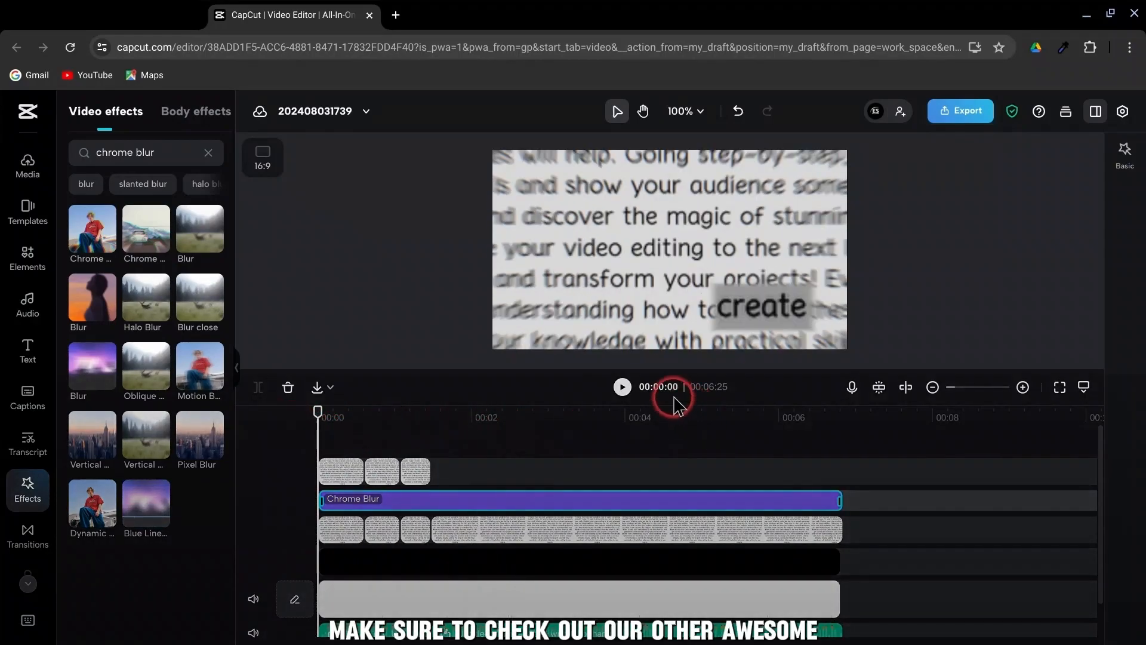
pyautogui.click(622, 387)
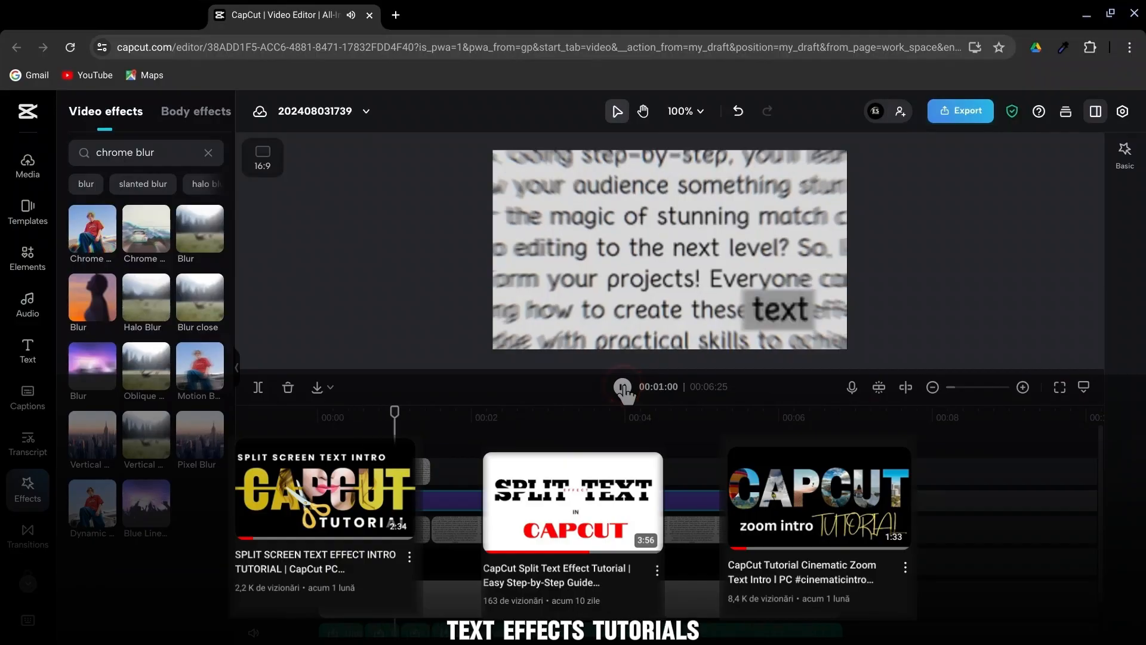
pyautogui.click(621, 387)
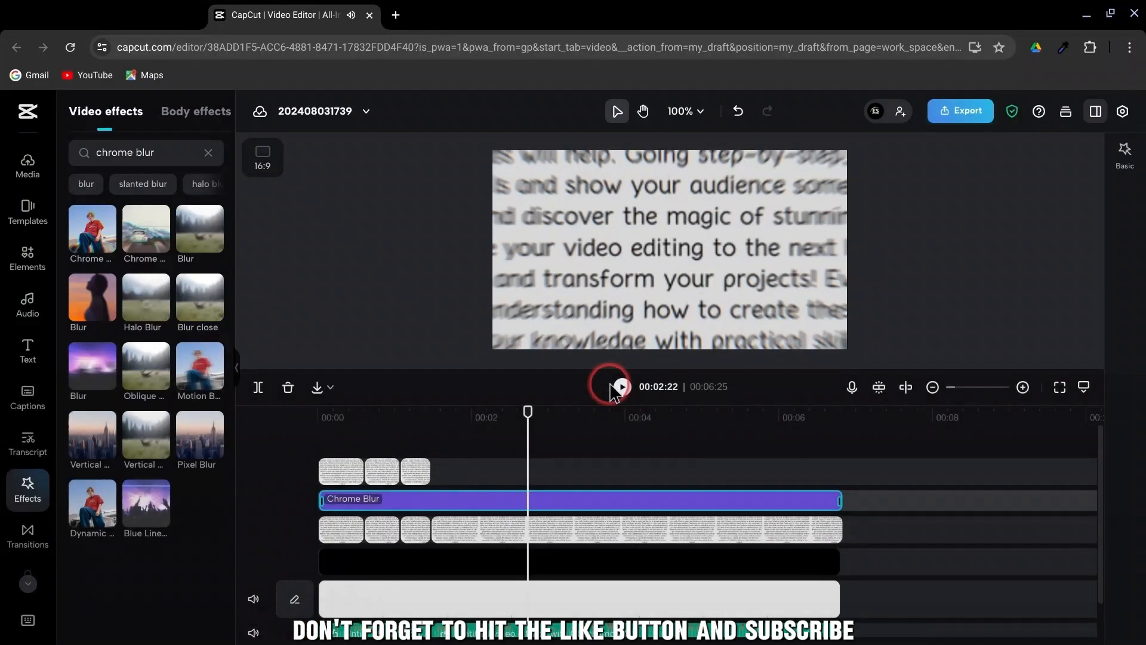
pyautogui.click(234, 369)
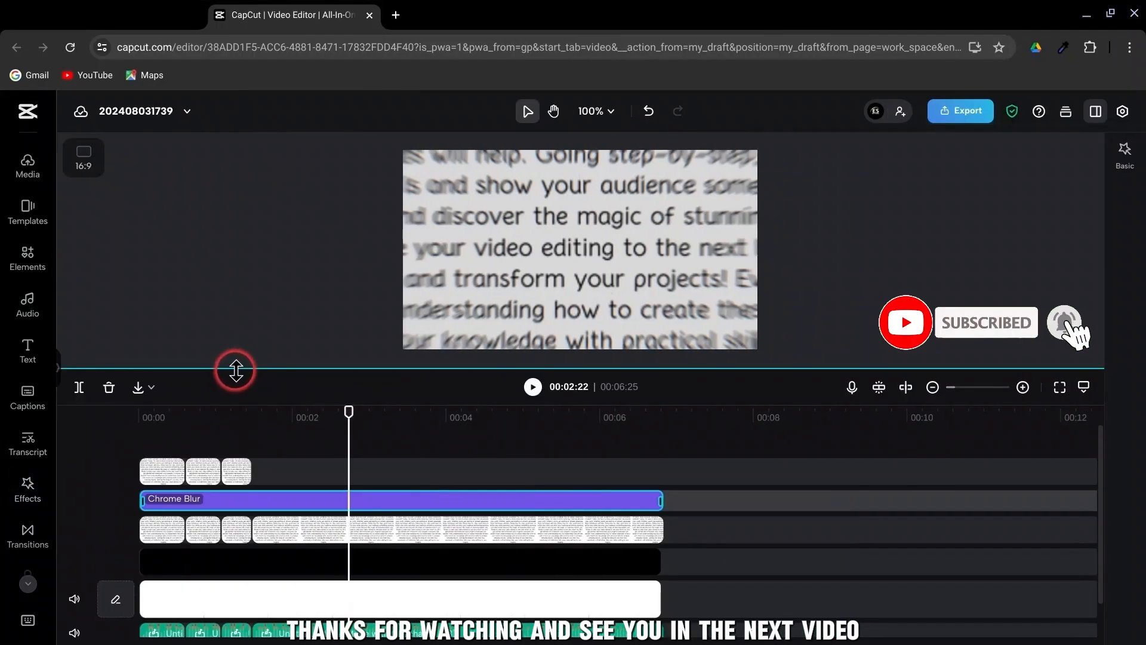